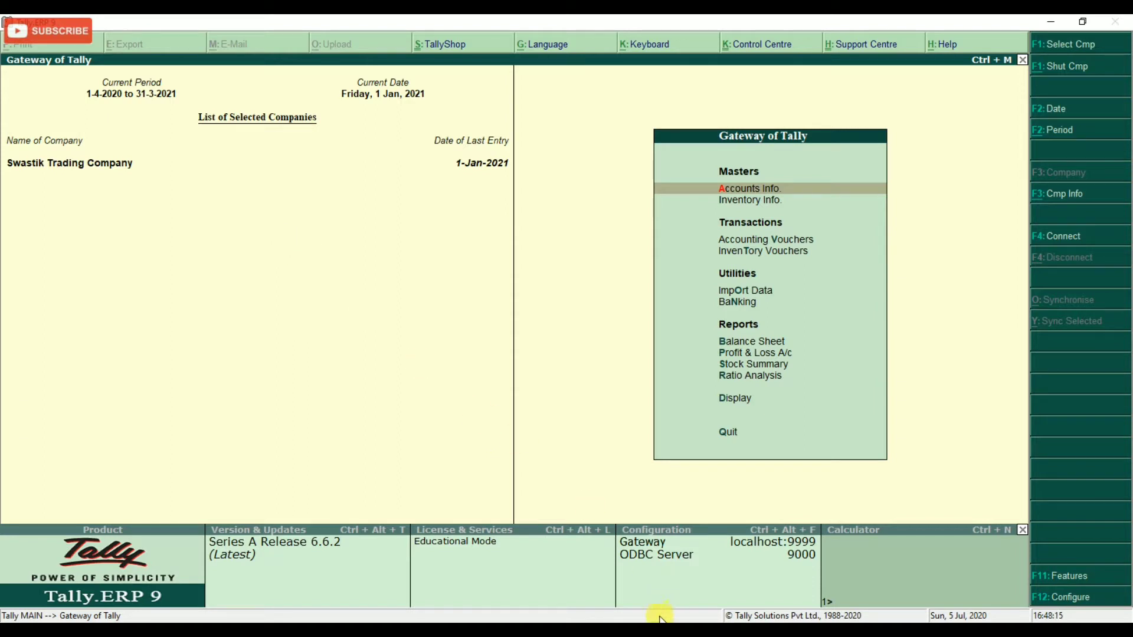
pyautogui.hotkey('alt', 'Tab')
pyautogui.hotkey('ctrl', '2')
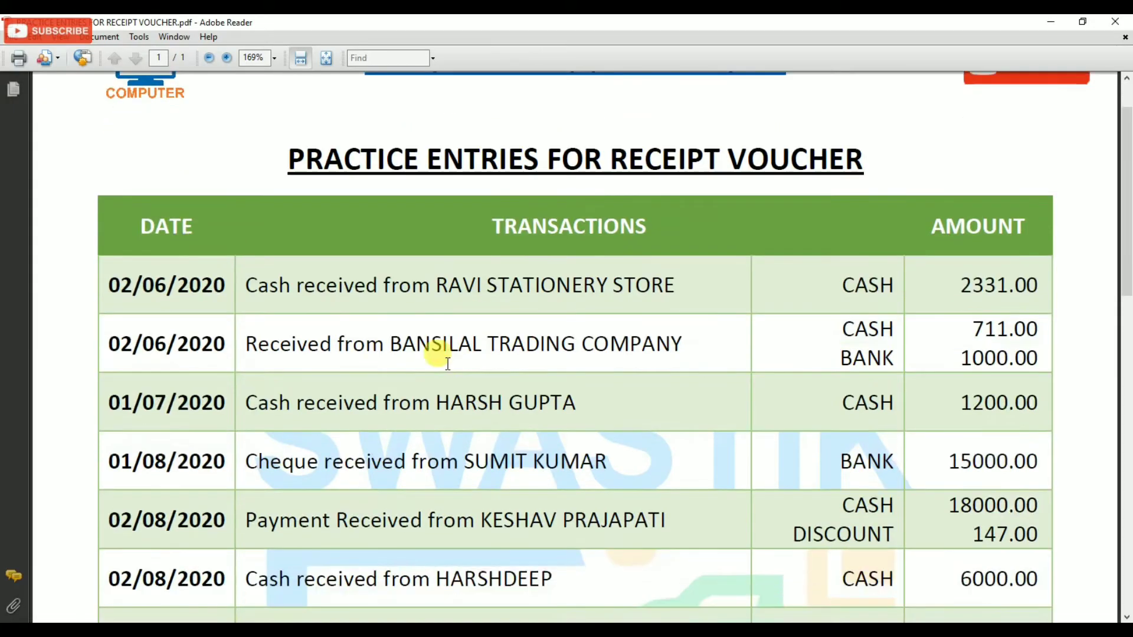
pyautogui.scroll(-5, 448, 363)
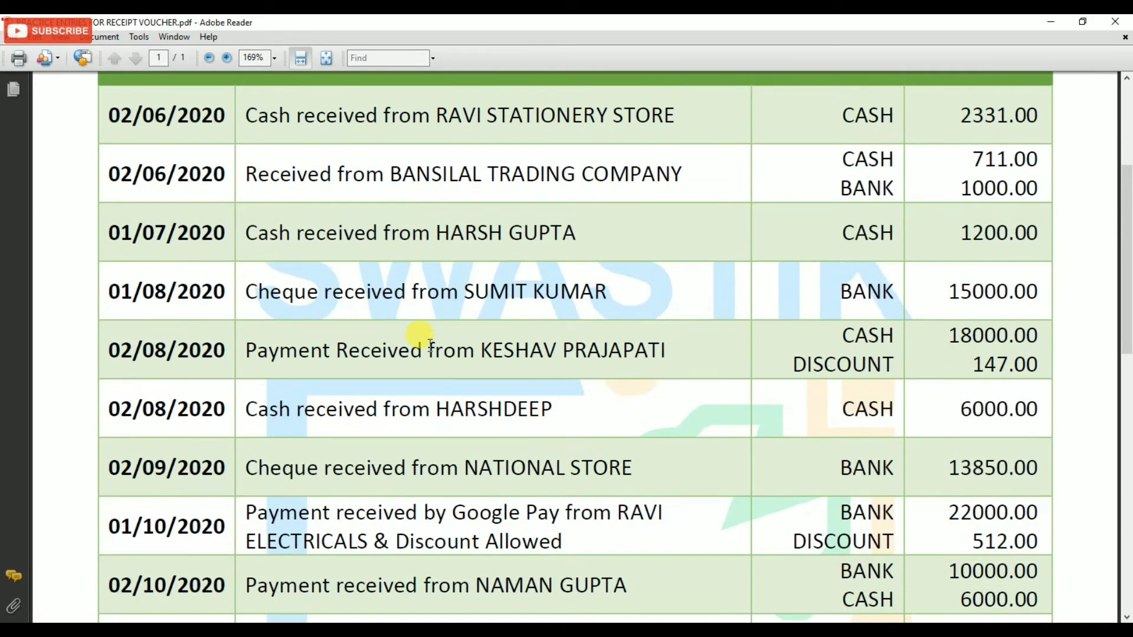
pyautogui.scroll(4, 431, 345)
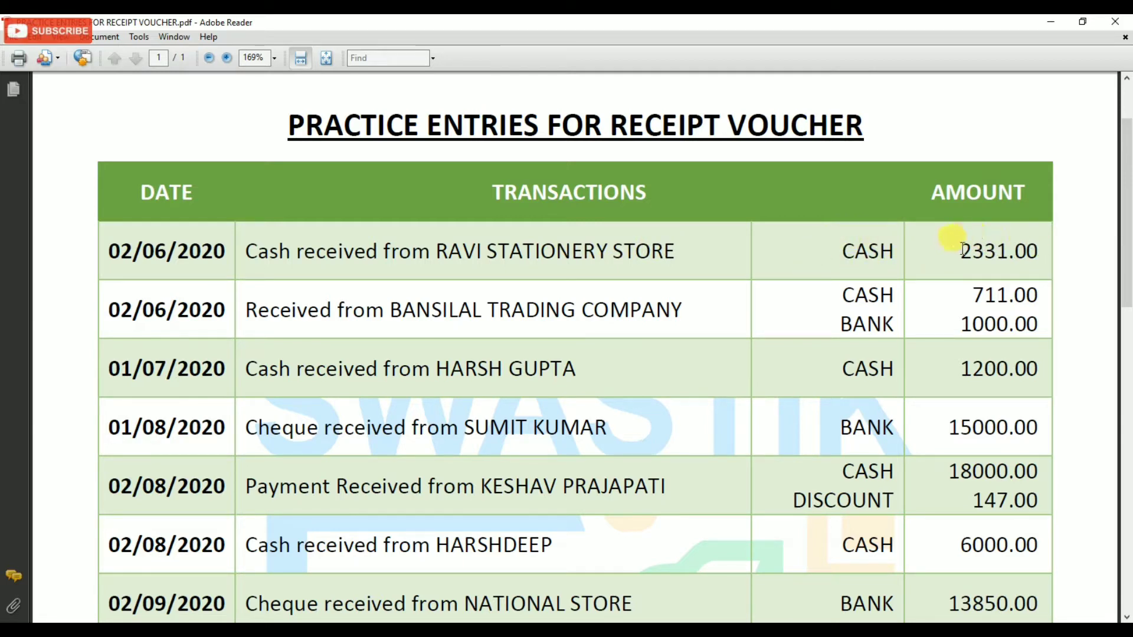
pyautogui.hotkey('alt', 'Tab')
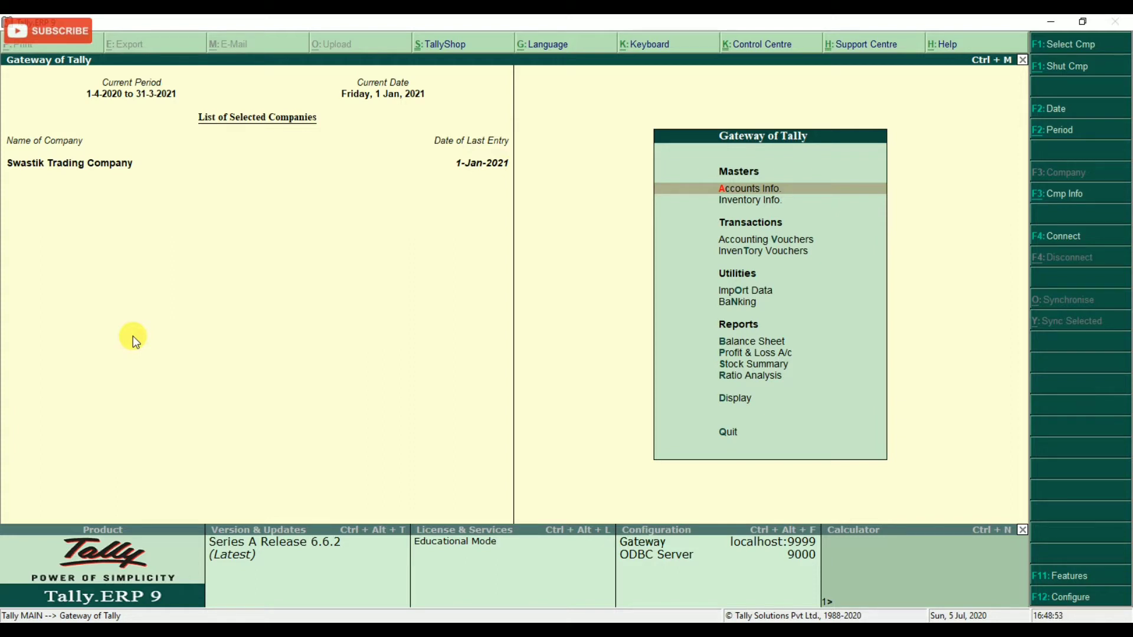
# Open Accounting Vouchers from Gateway of Tally to start a new voucher No. 1.
pyautogui.press('v')
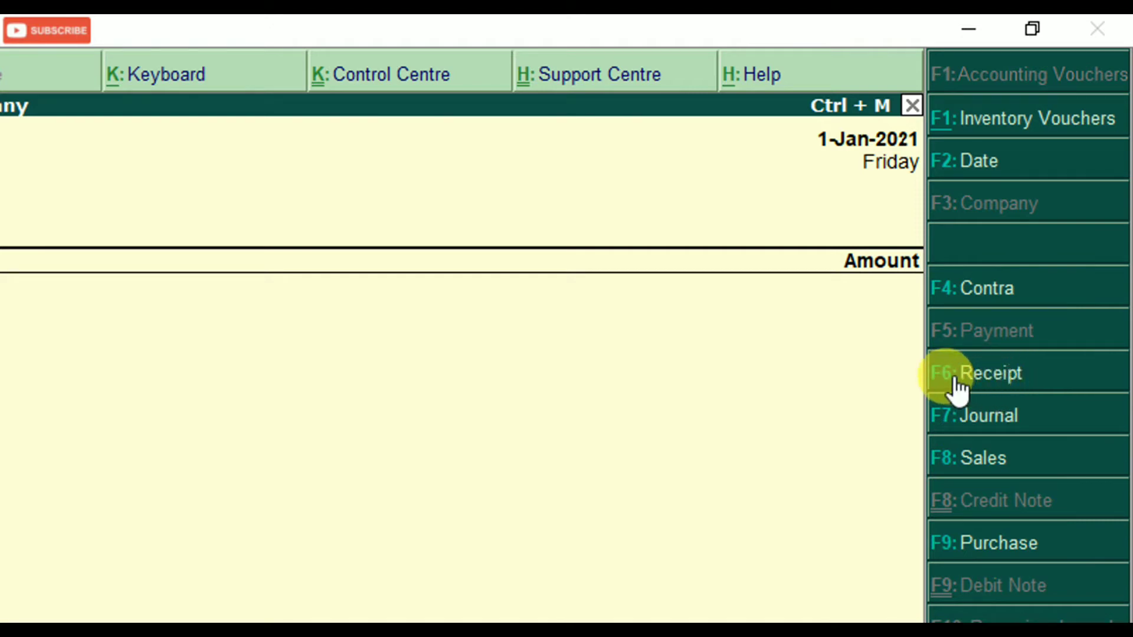
pyautogui.press('F5')
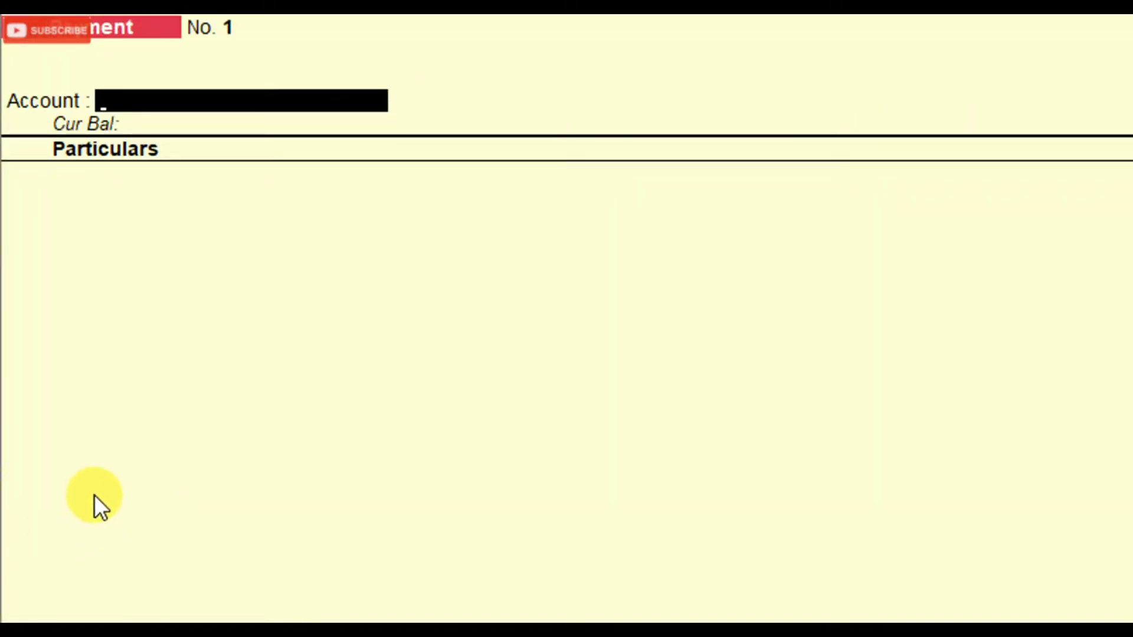
# Switch the voucher to Receipt and date it 2-6-2020.
pyautogui.press('F6')
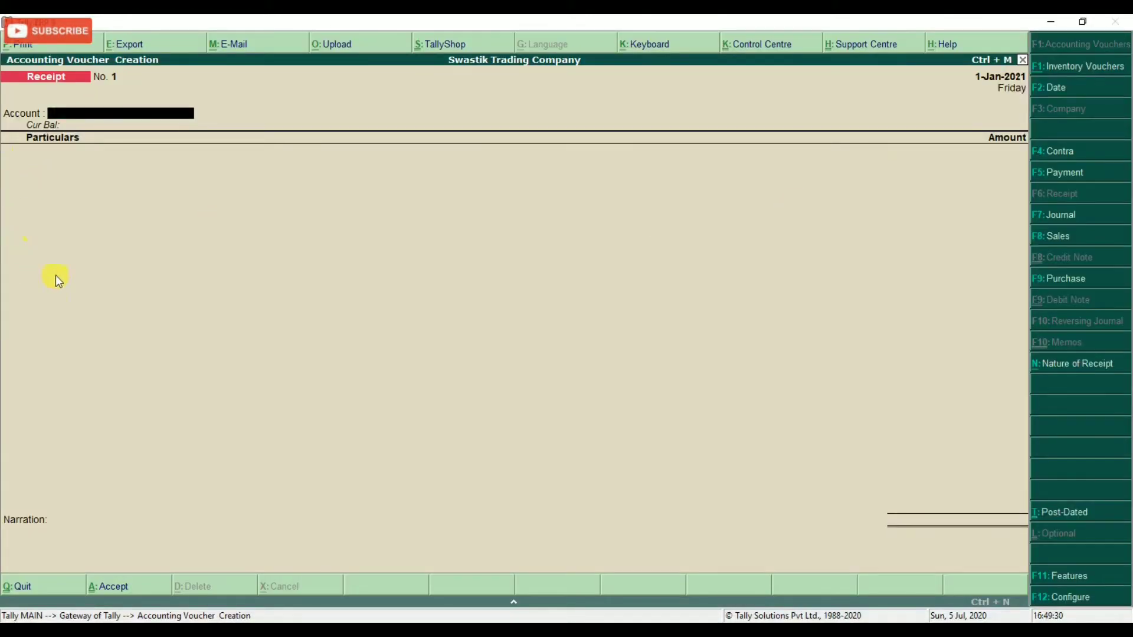
pyautogui.hotkey('alt', 'Tab')
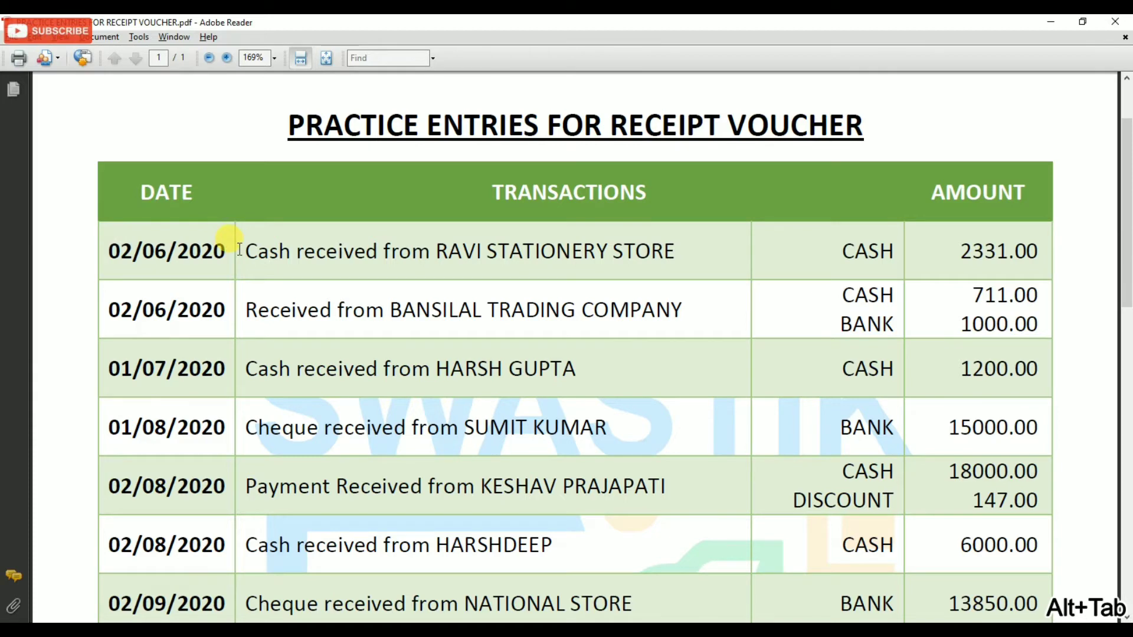
pyautogui.hotkey('alt', 'Tab')
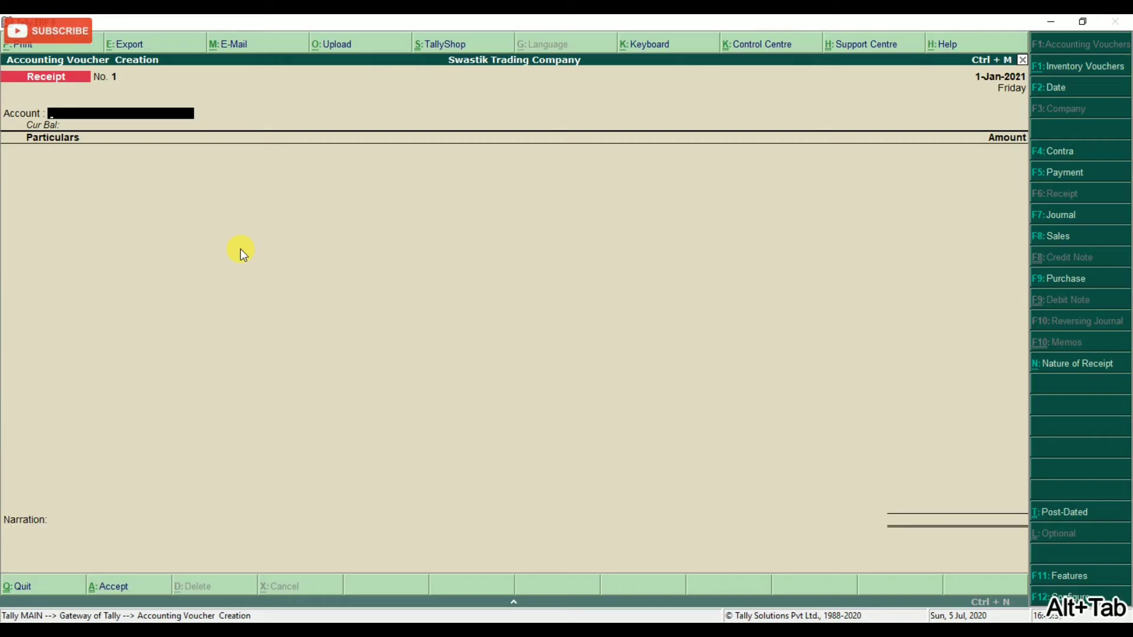
pyautogui.press('F2')
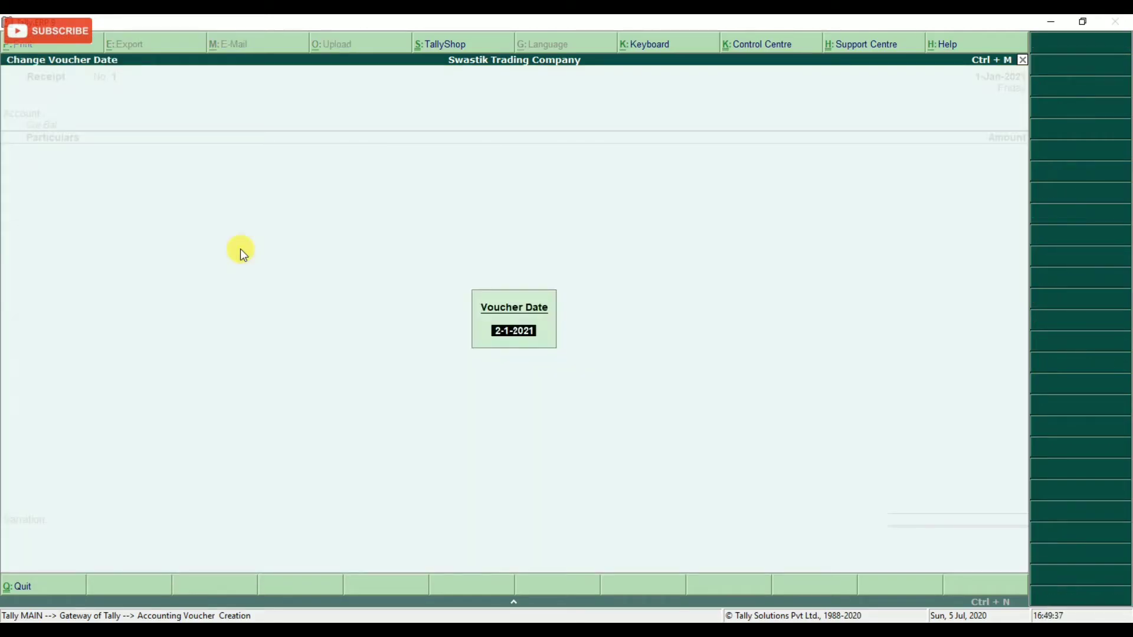
pyautogui.write('2-6-2020')
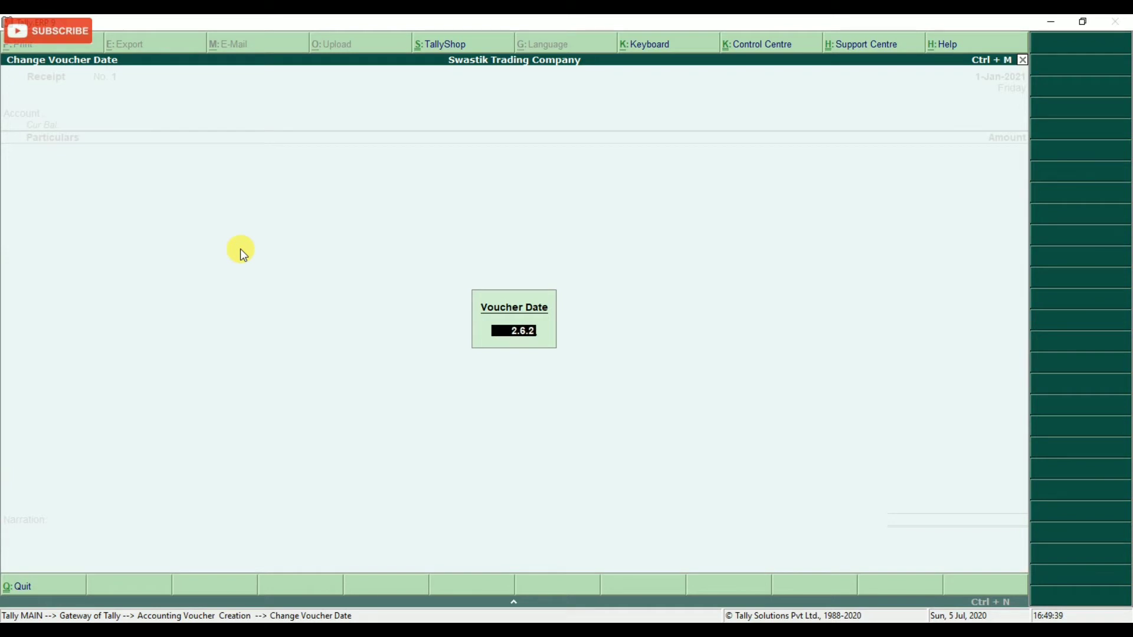
pyautogui.press('Return')
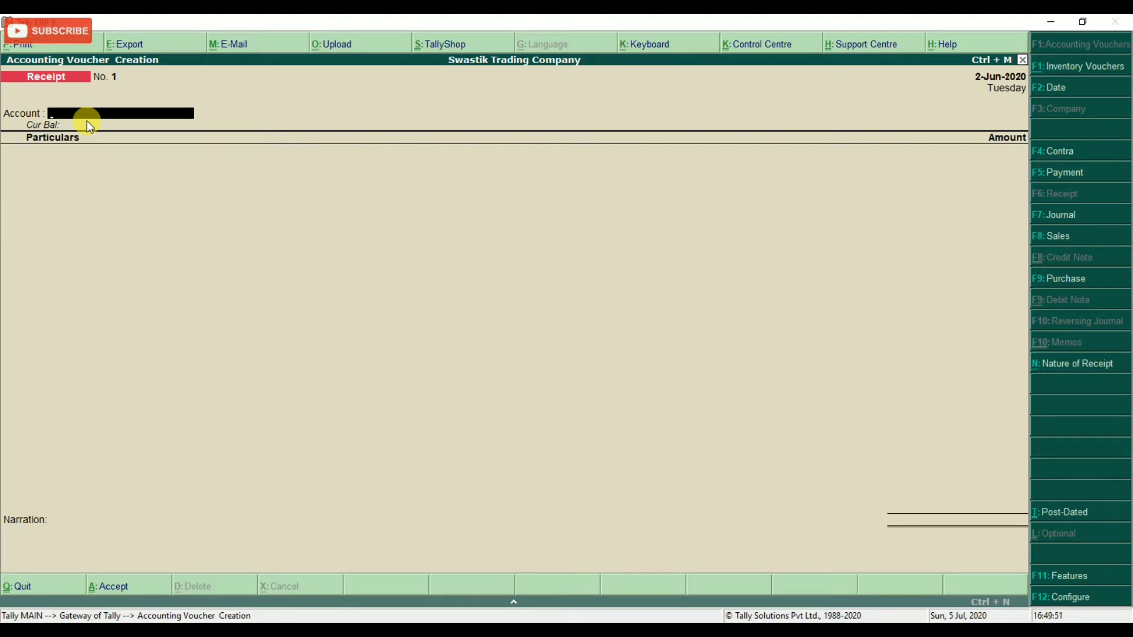
# Set the receipt's Account to Cash (balance 3,14,397.00 Dr).
pyautogui.hotkey('alt', 'Tab')
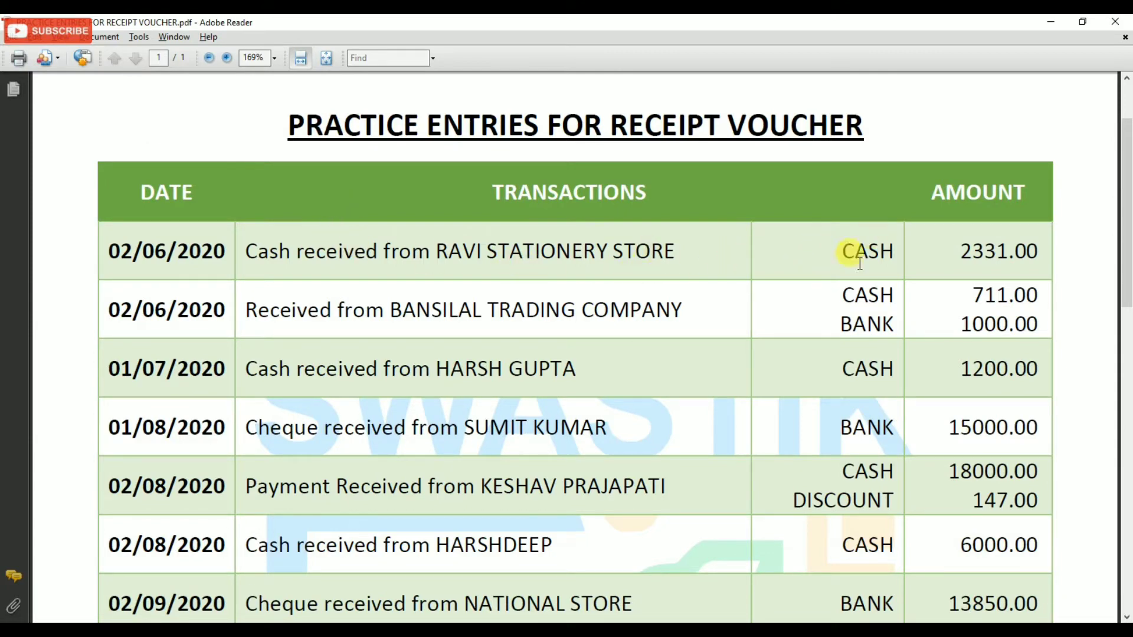
pyautogui.hotkey('alt', 'Tab')
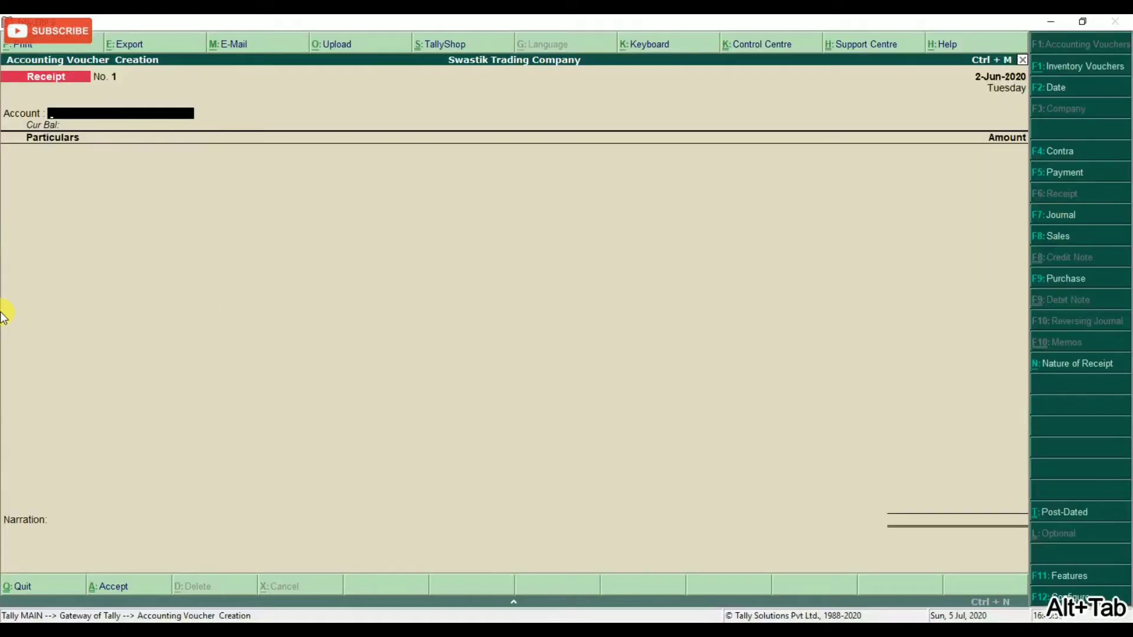
pyautogui.write('CASH')
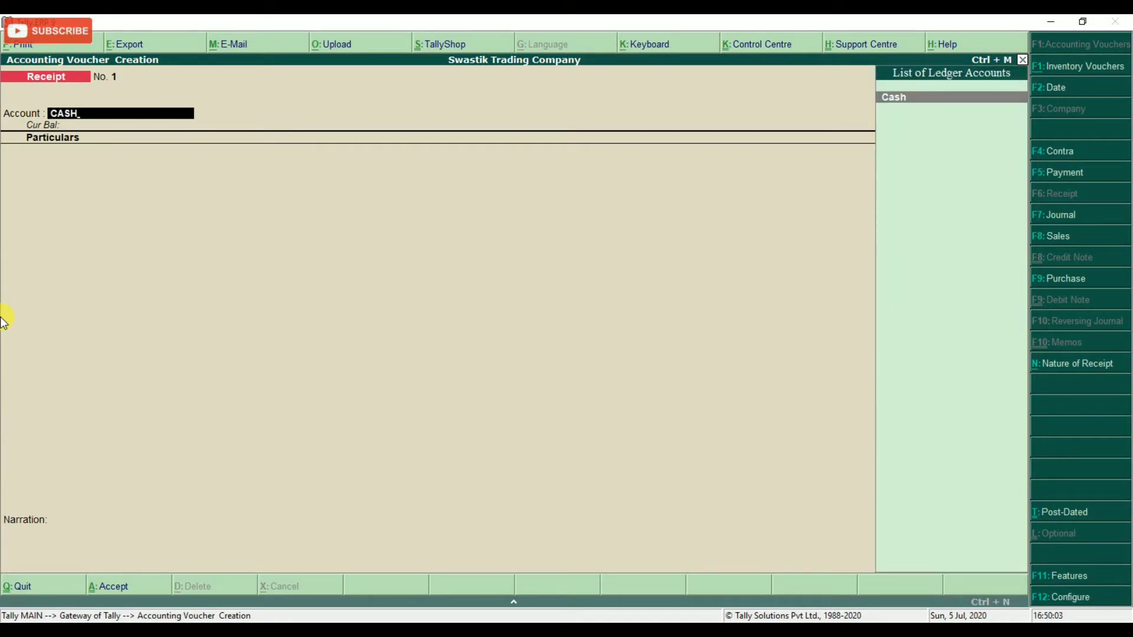
pyautogui.press('Return')
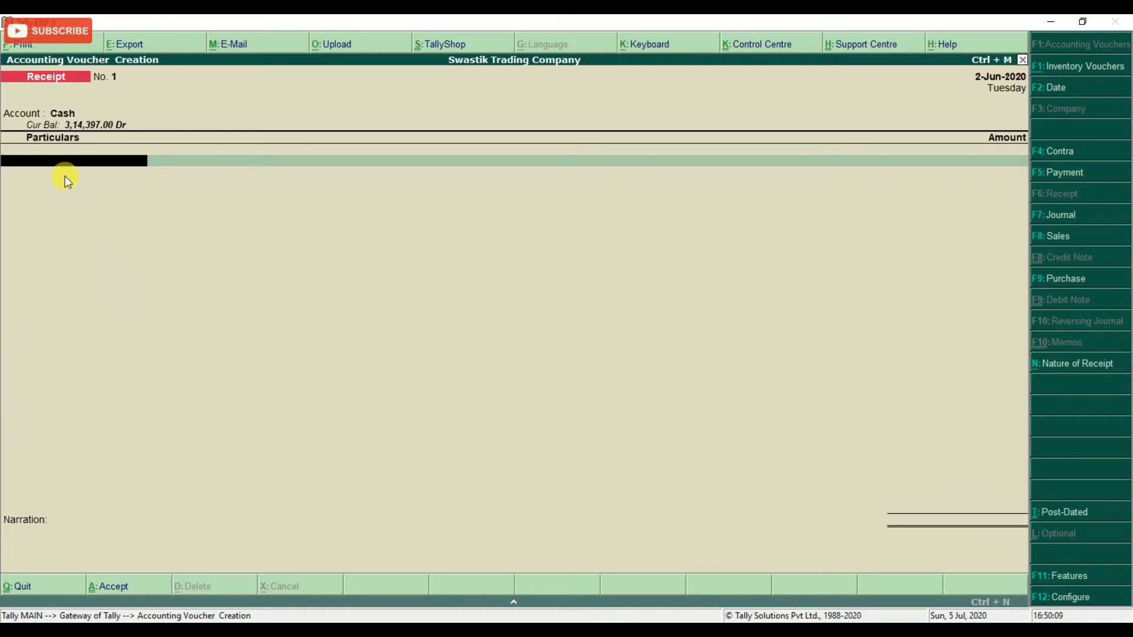
pyautogui.hotkey('alt', 'Tab')
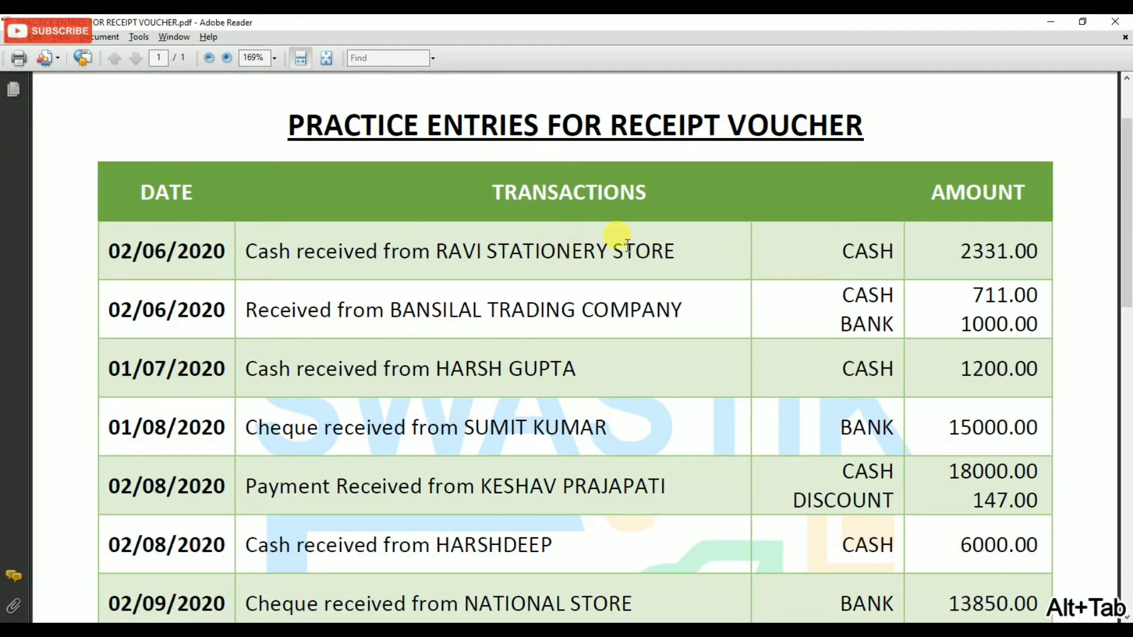
pyautogui.hotkey('alt', 'Tab')
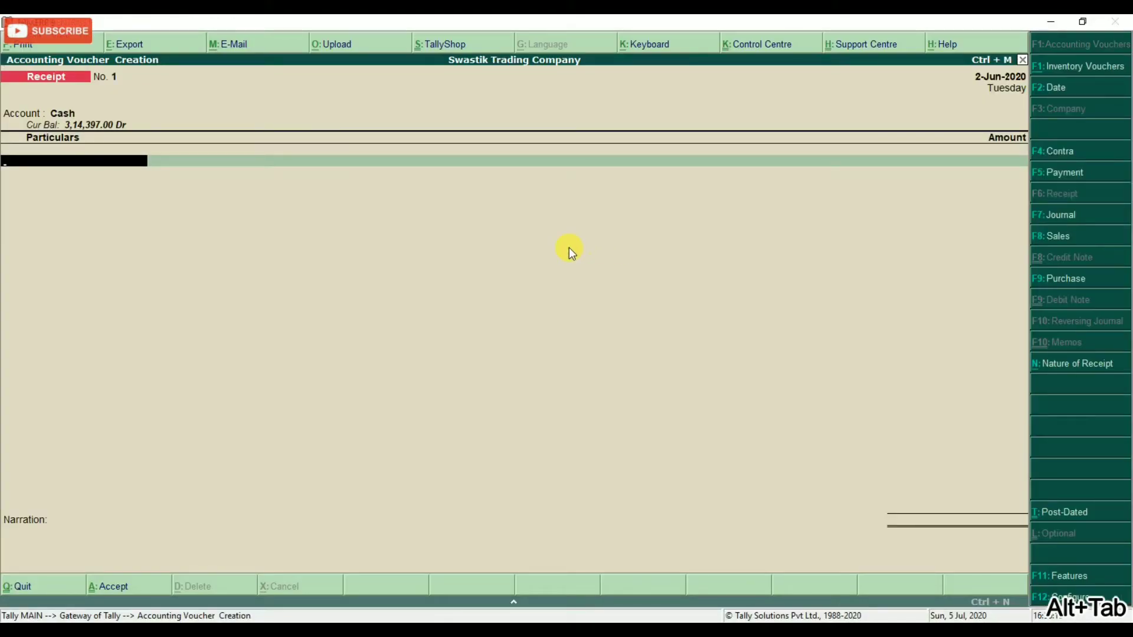
# Pick RAVI STATIONERY STORE (balance 2,331.00 Dr) as the first particulars ledger.
pyautogui.write('RA')
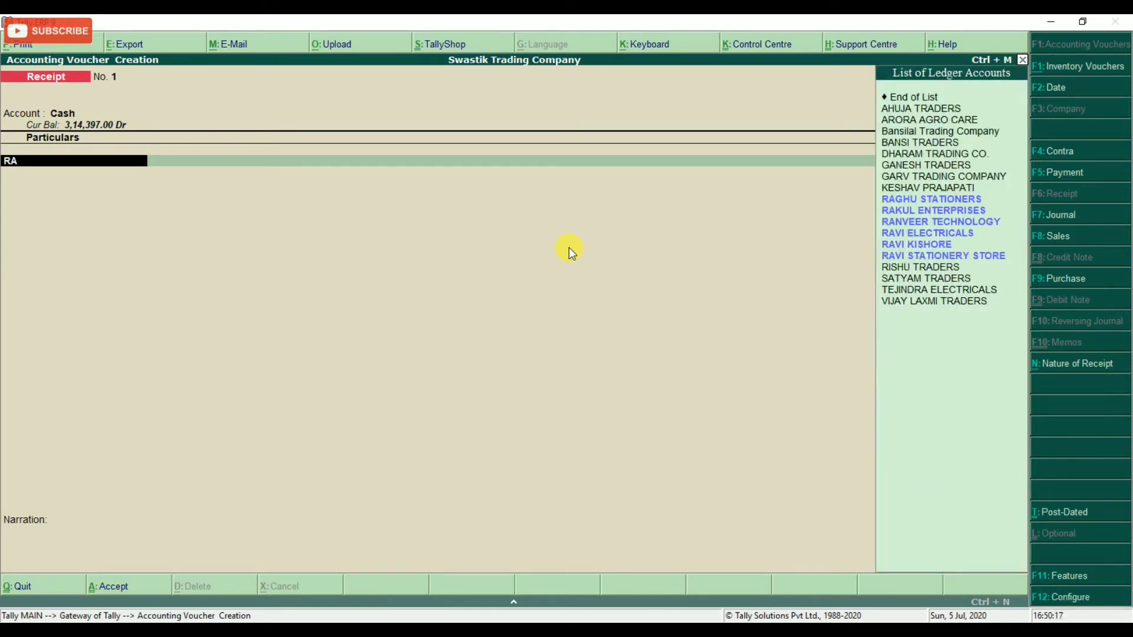
pyautogui.press('BackSpace')
pyautogui.write('AVI')
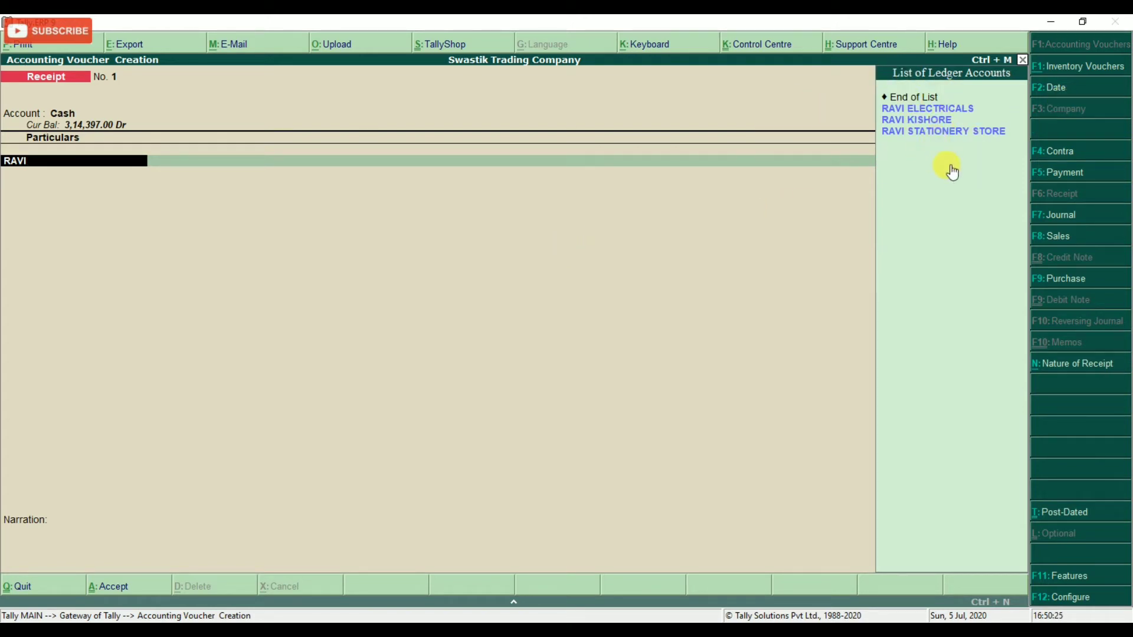
pyautogui.press('Down')
pyautogui.press('Down')
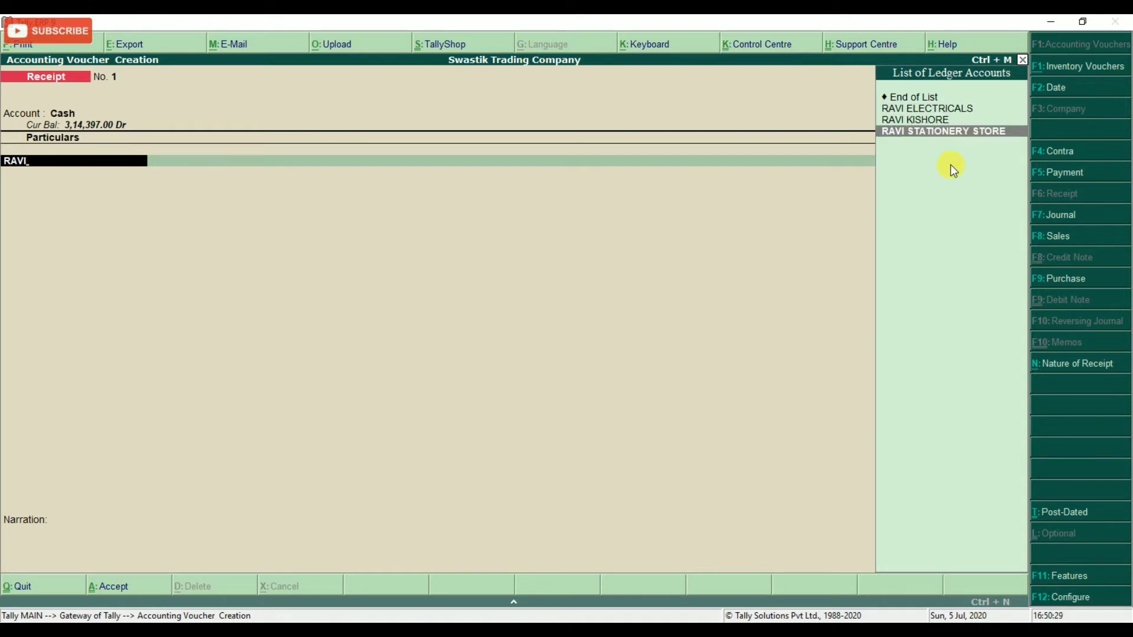
pyautogui.press('Return')
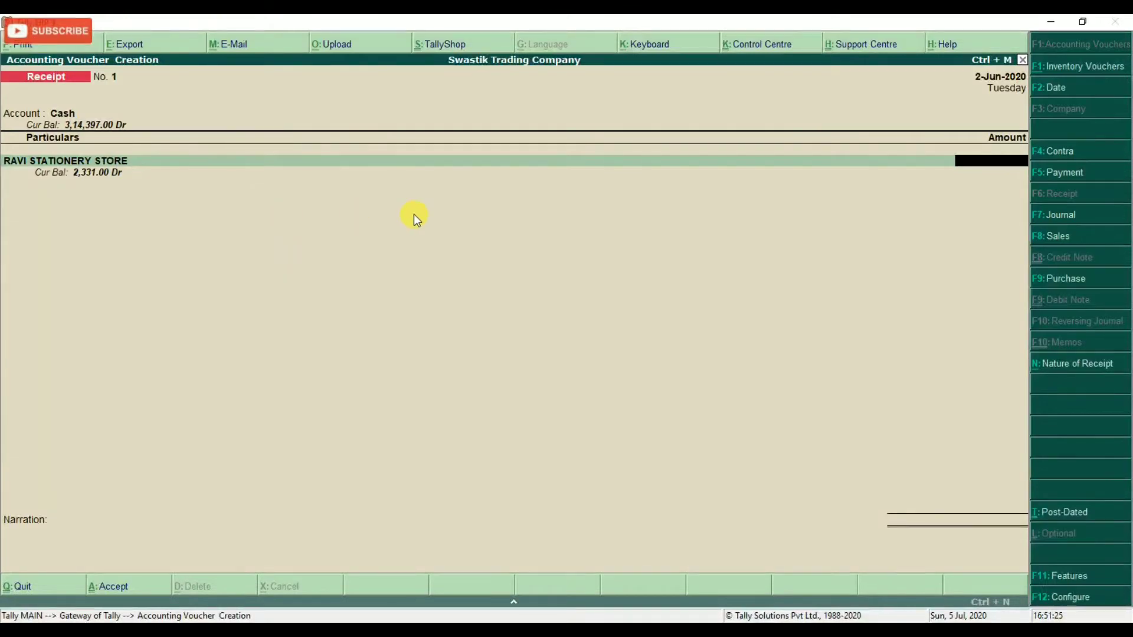
# Enter 2,331 with narration 'for cash payment received from Ravi Stationery Store' and save.
pyautogui.write('2331')
pyautogui.press('Return')
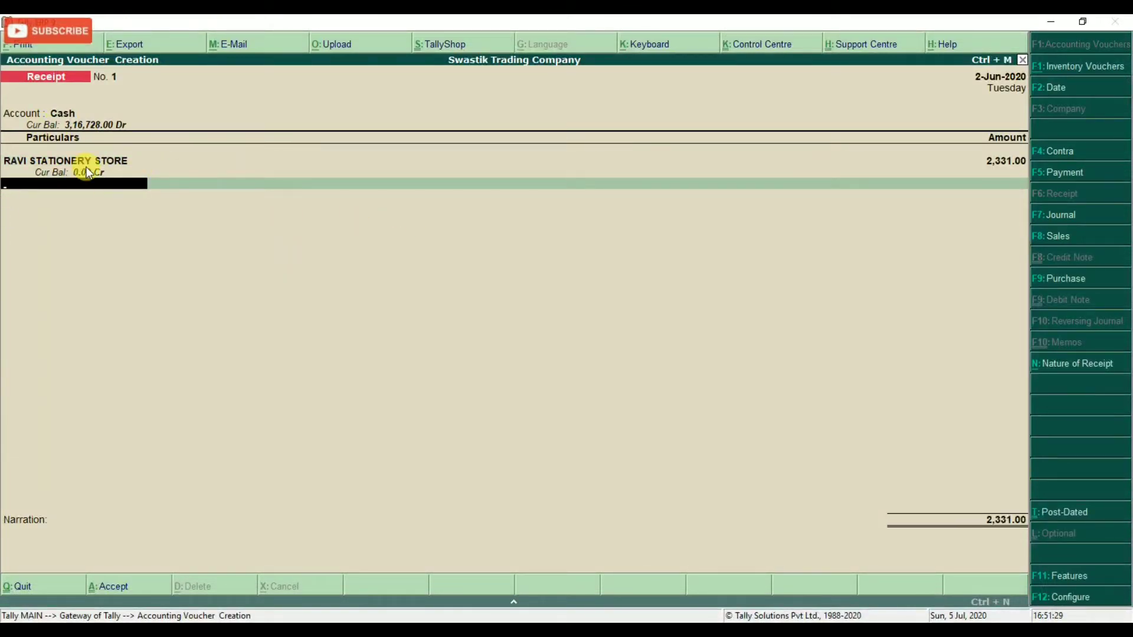
pyautogui.press('Return')
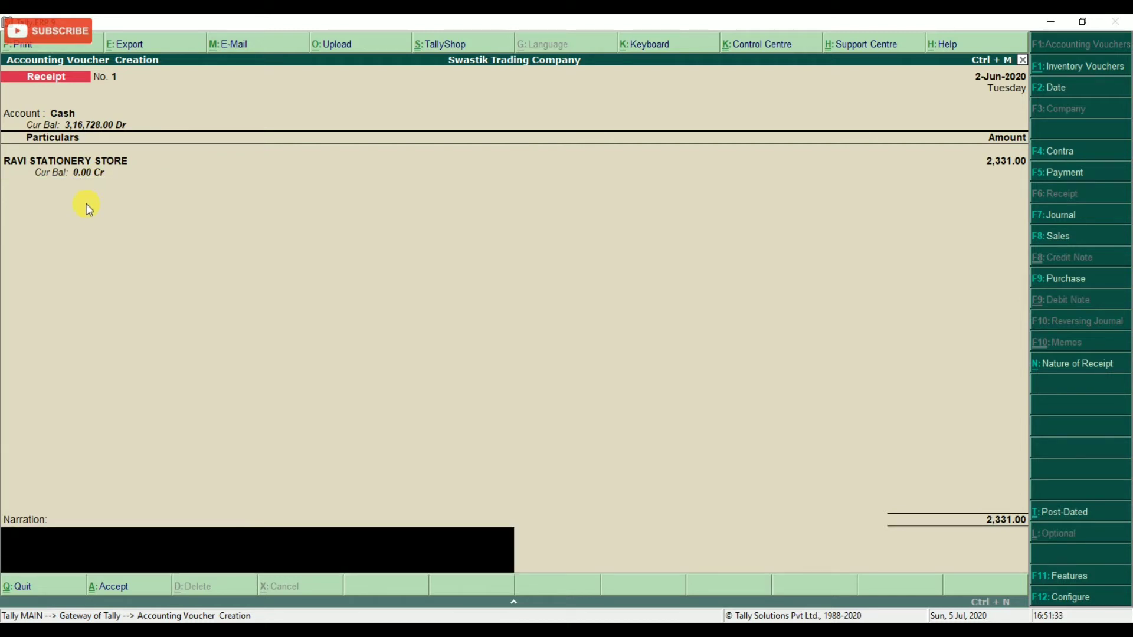
pyautogui.write('for cash payment received')
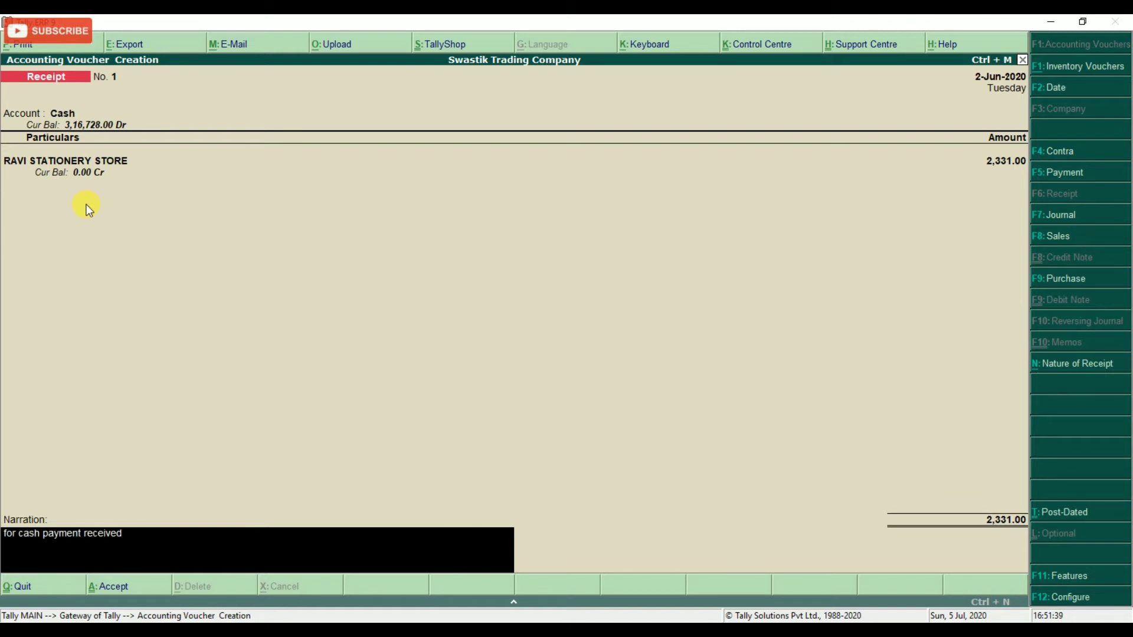
pyautogui.write(' from Ravi Stationery Store')
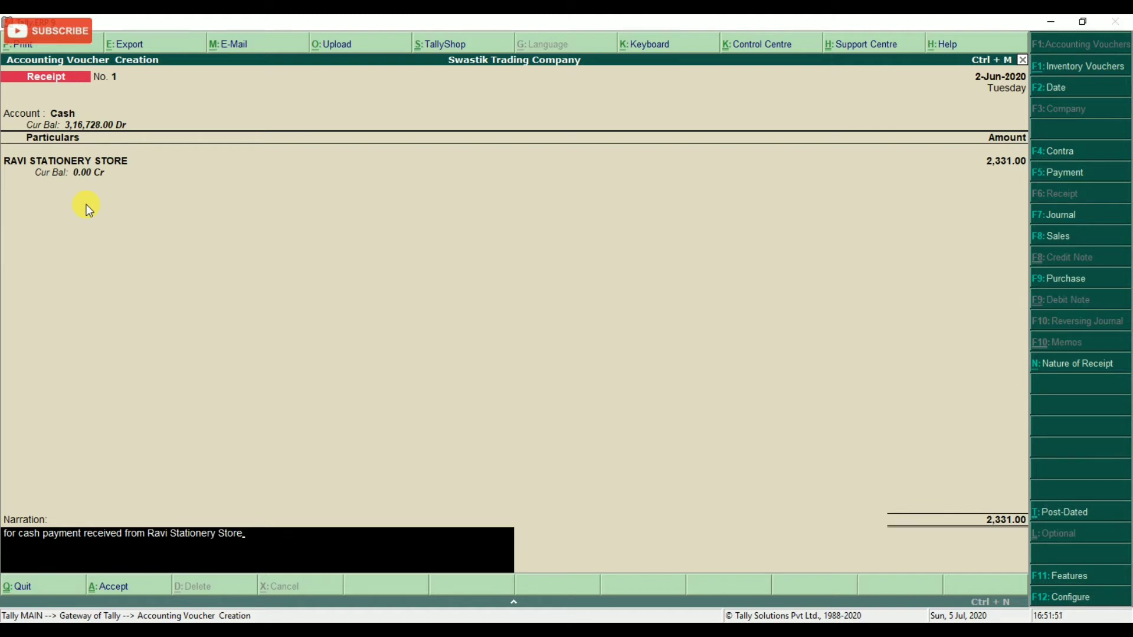
pyautogui.press('Return')
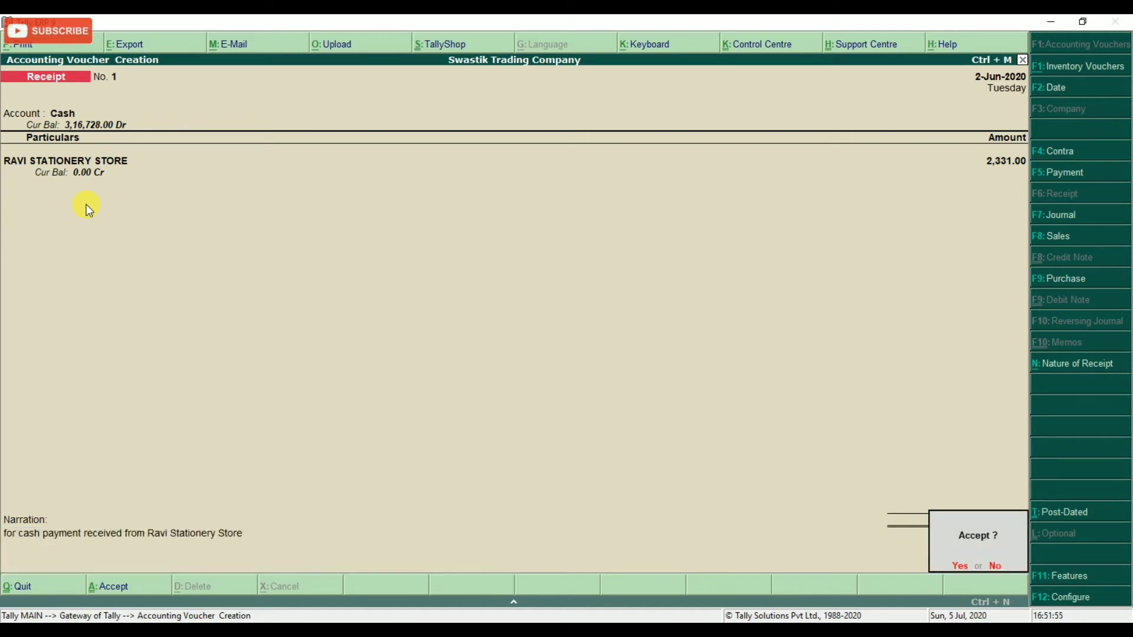
pyautogui.press('Return')
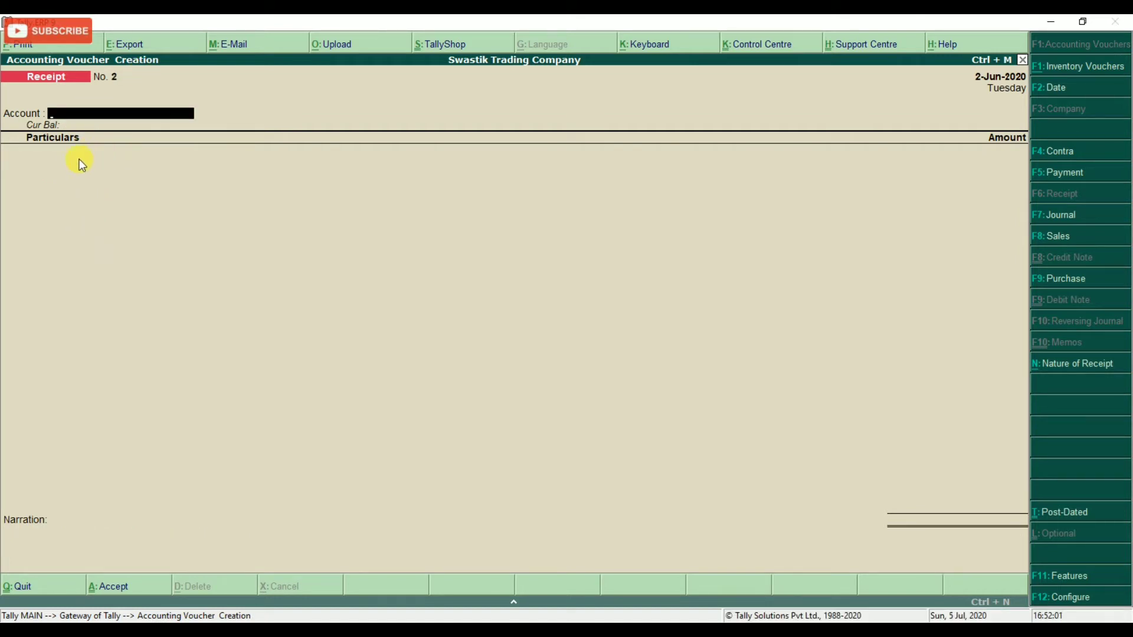
pyautogui.hotkey('alt', 'Tab')
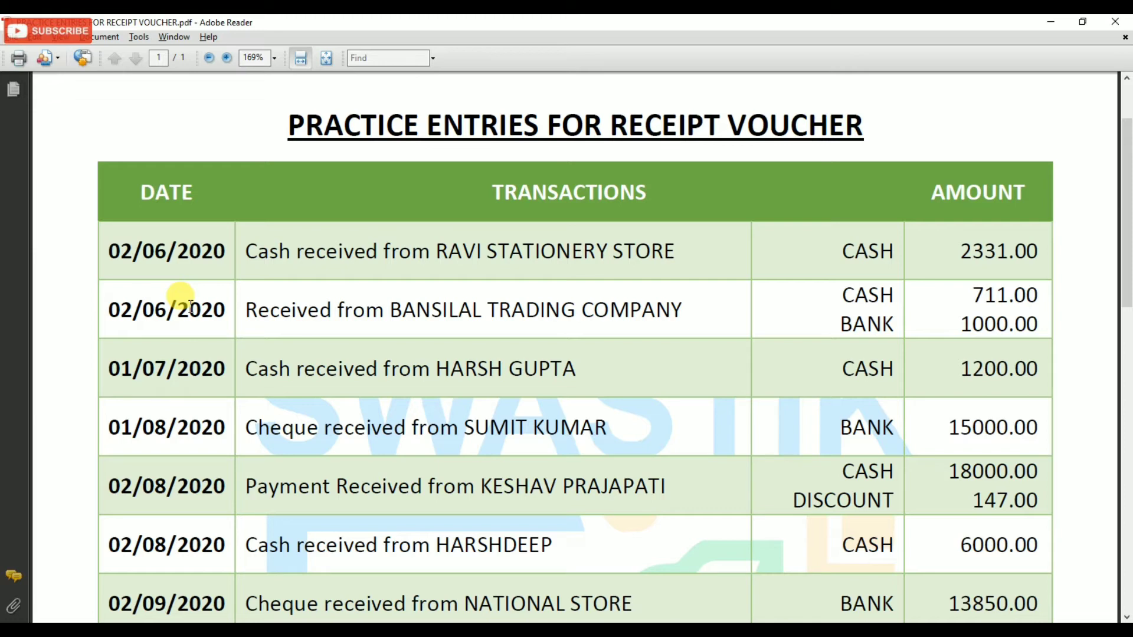
pyautogui.hotkey('alt', 'Tab')
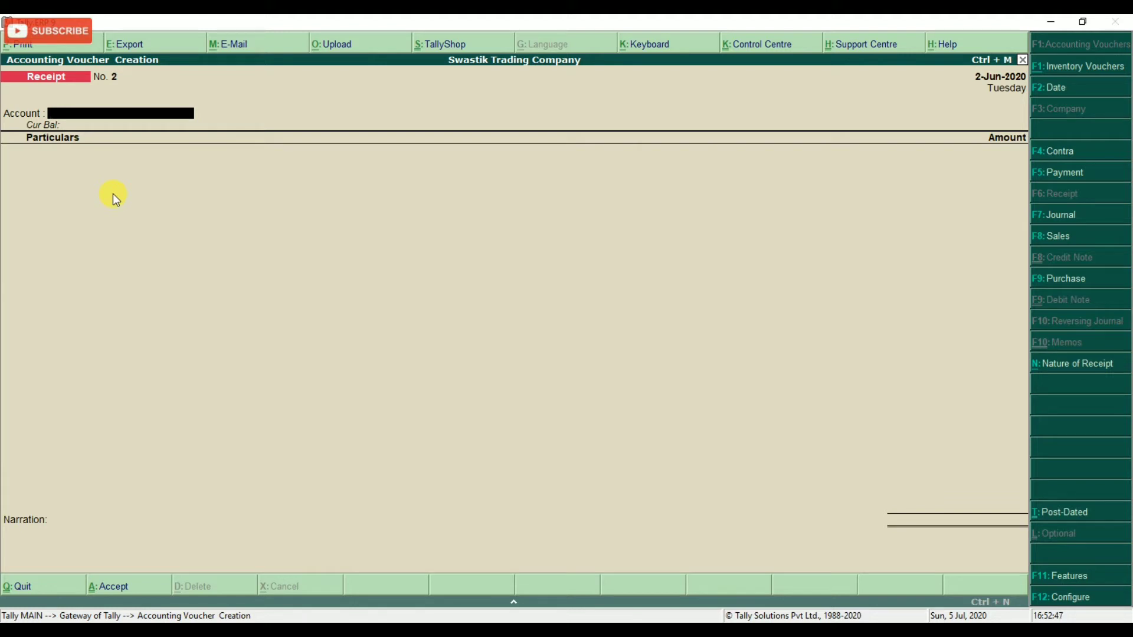
# In Receipt configuration, set single entry mode to No and Cr/Dr instead of To/By to Yes.
pyautogui.press('F12')
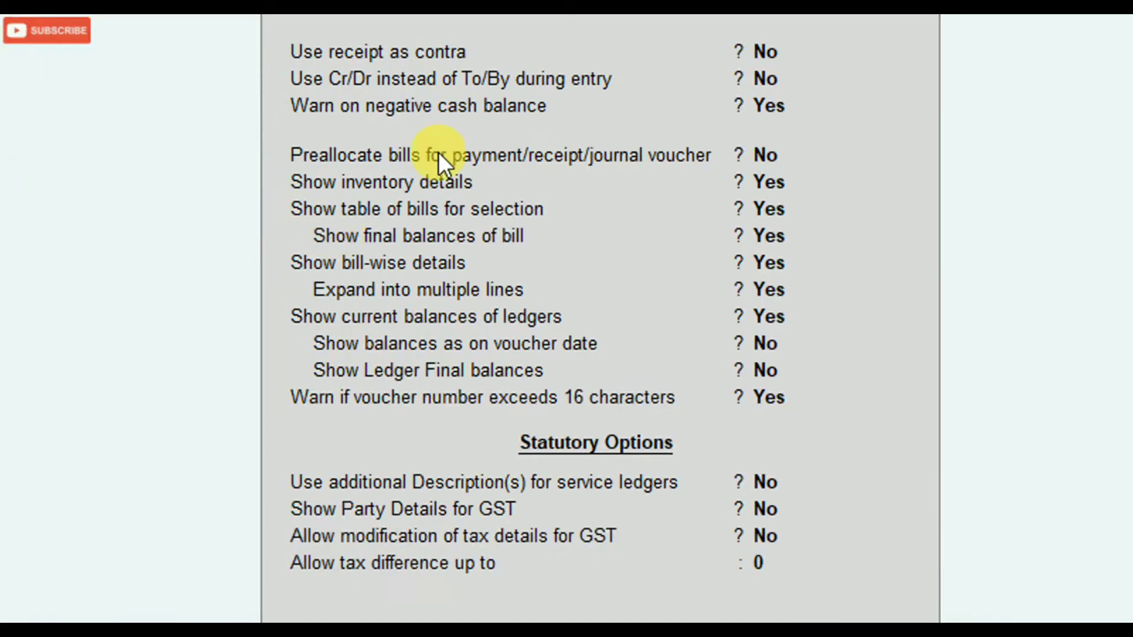
pyautogui.press('Return')
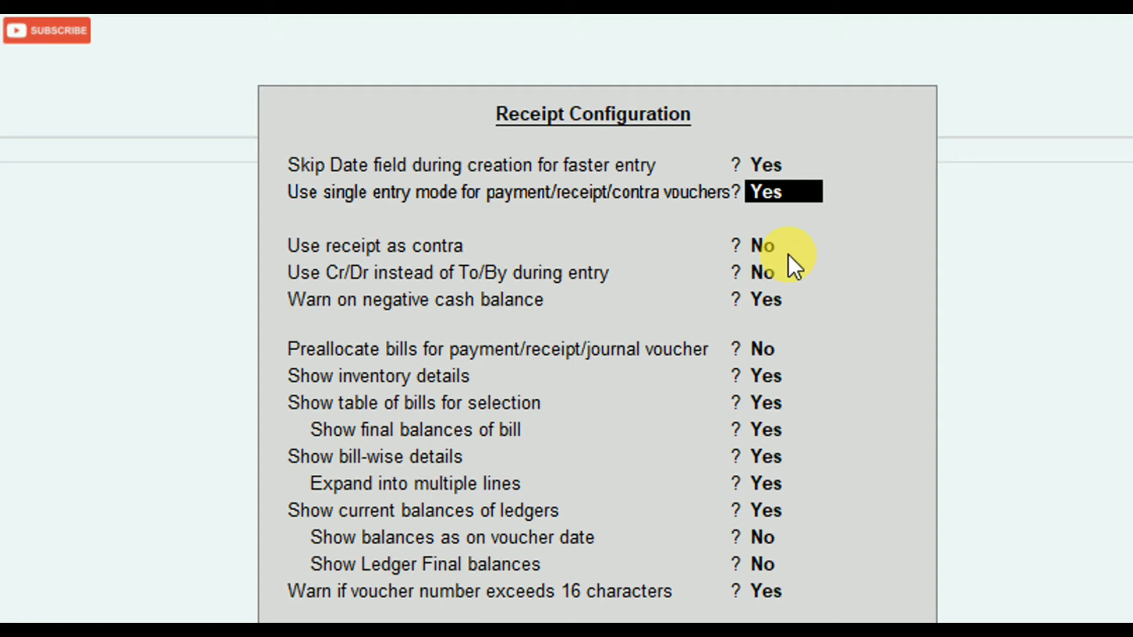
pyautogui.write('n')
pyautogui.press('Return')
pyautogui.press('Return')
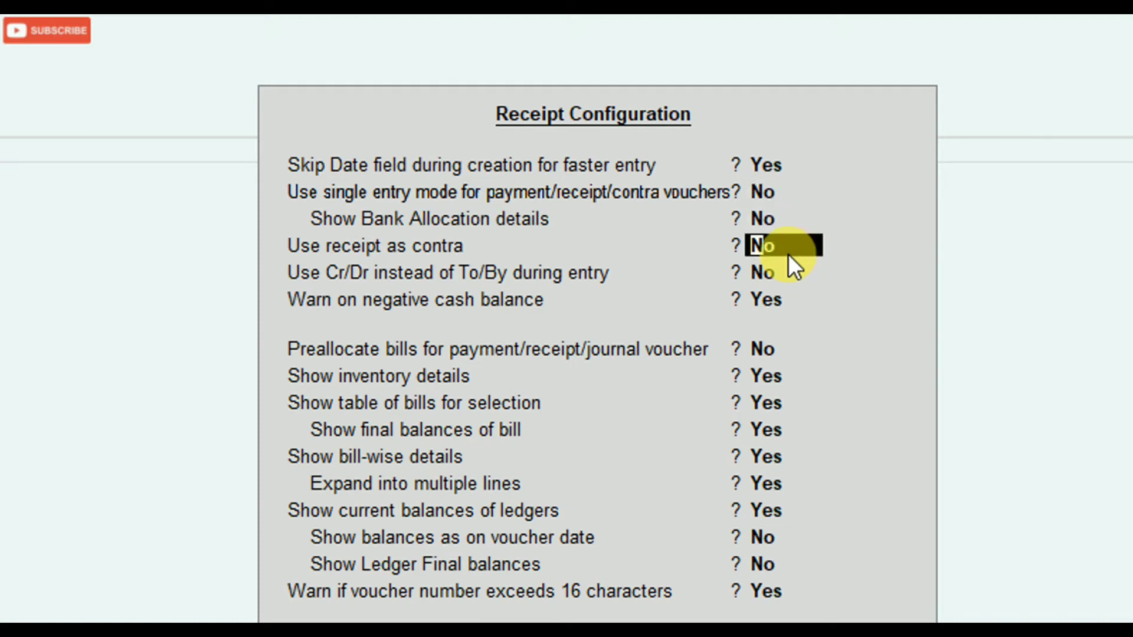
pyautogui.press('Return')
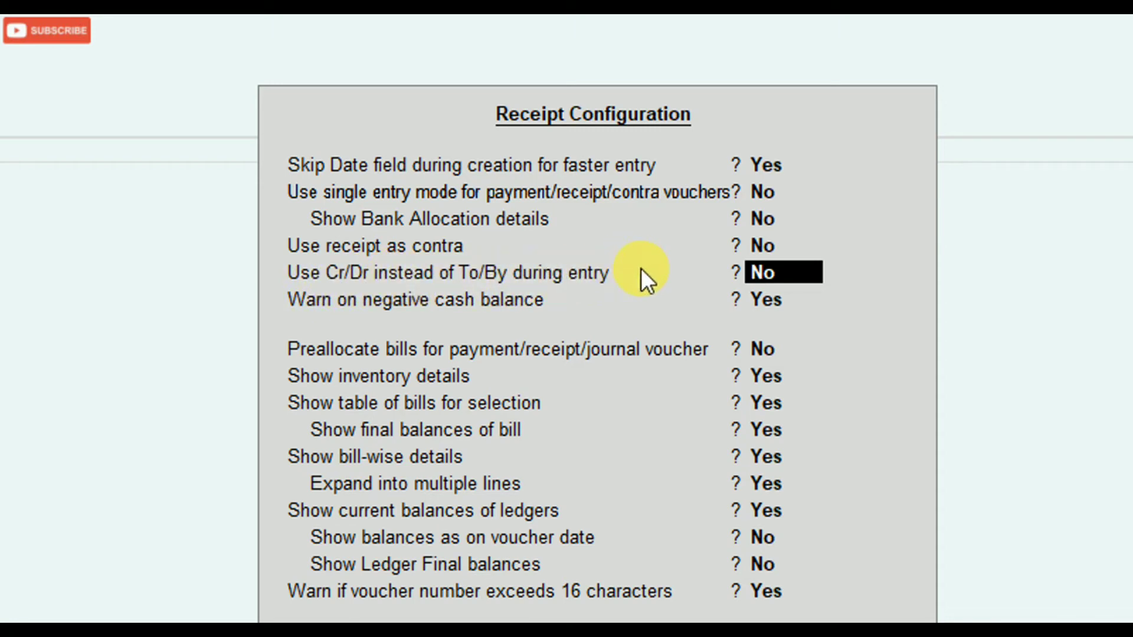
pyautogui.write('y')
pyautogui.press('Return')
pyautogui.press('Return')
pyautogui.press('Return')
pyautogui.press('Return')
pyautogui.press('Return')
pyautogui.press('Return')
pyautogui.press('Return')
pyautogui.press('Return')
pyautogui.press('Return')
pyautogui.press('Return')
pyautogui.press('Return')
pyautogui.press('Return')
pyautogui.press('Return')
pyautogui.press('Return')
pyautogui.press('Return')
pyautogui.press('Return')
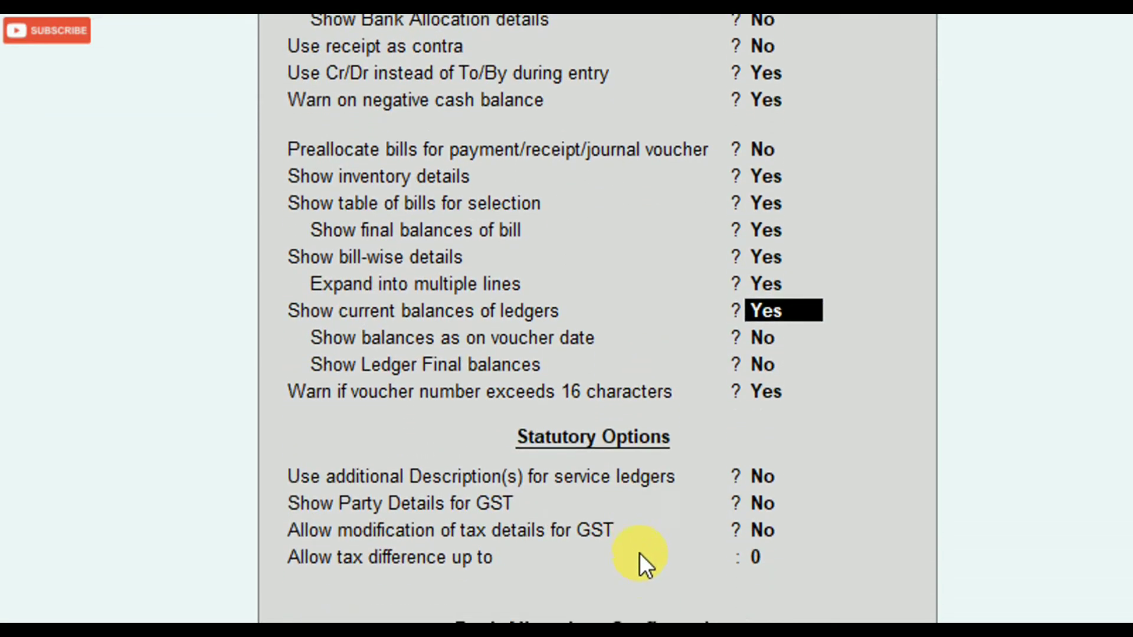
pyautogui.press('Return')
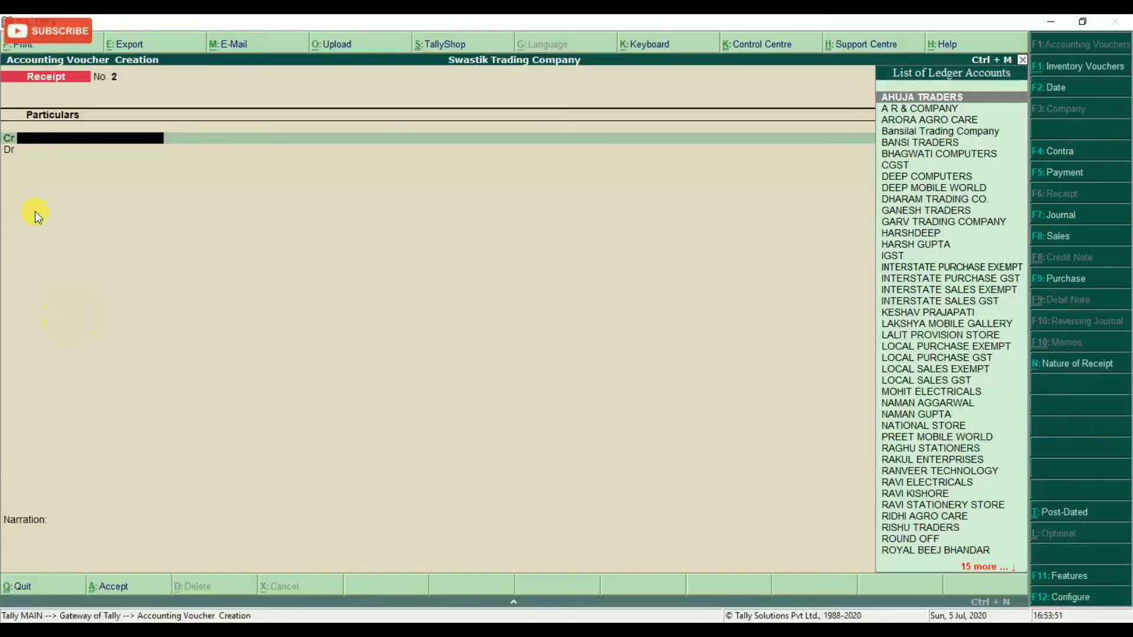
# Credit Bansilal Trading Company on receipt voucher No. 2, checking the entry in the PDF.
pyautogui.hotkey('alt', 'Tab')
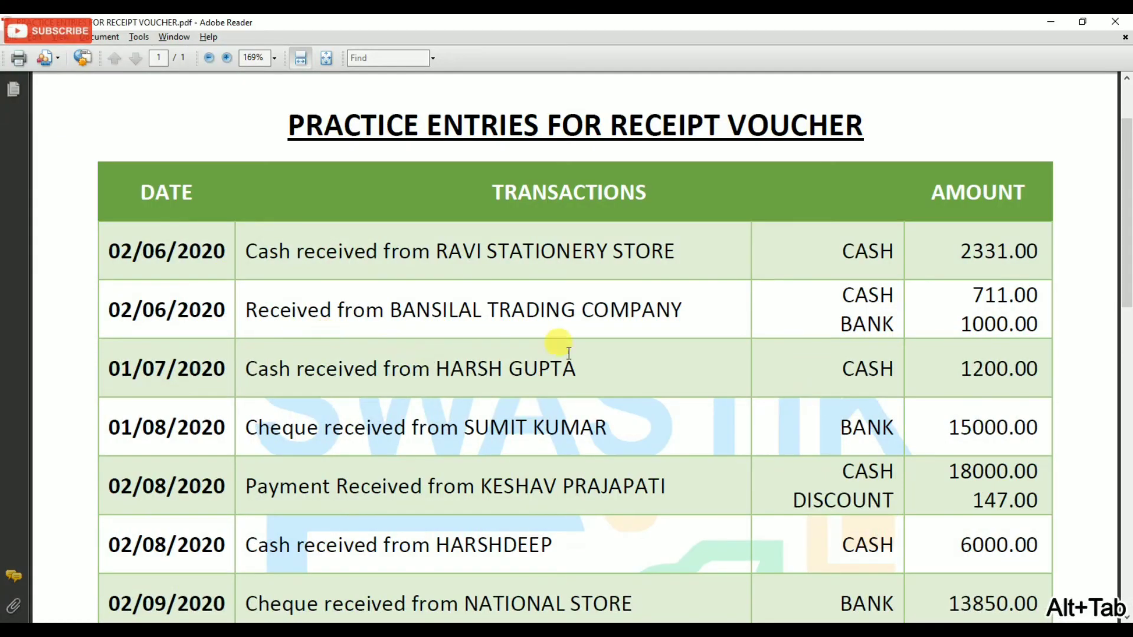
pyautogui.hotkey('alt', 'Tab')
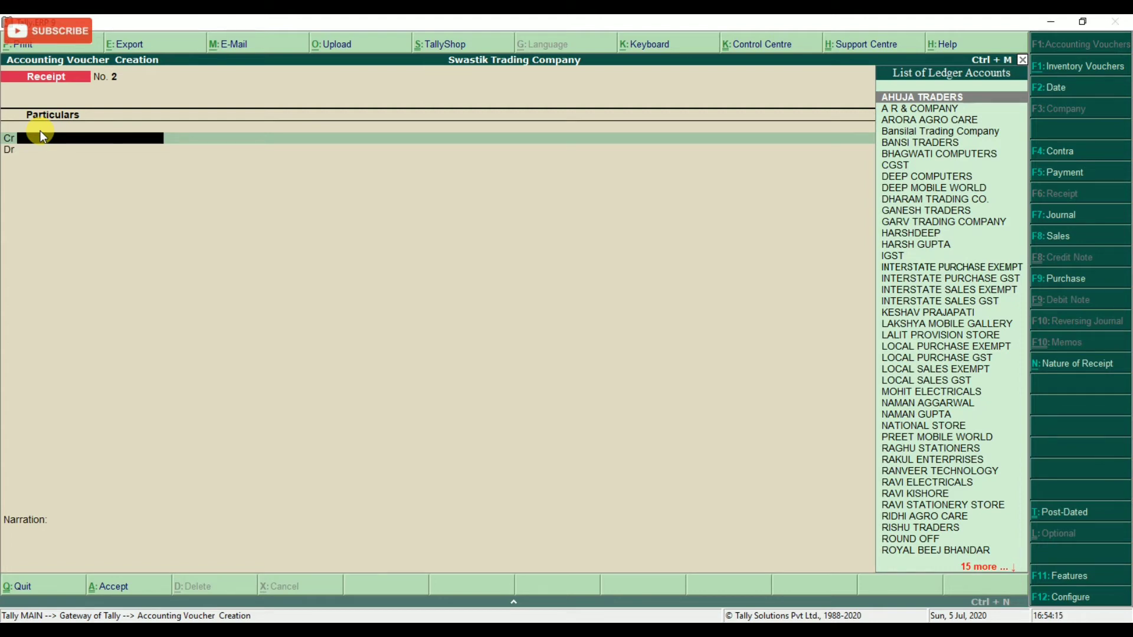
pyautogui.hotkey('alt', 'Tab')
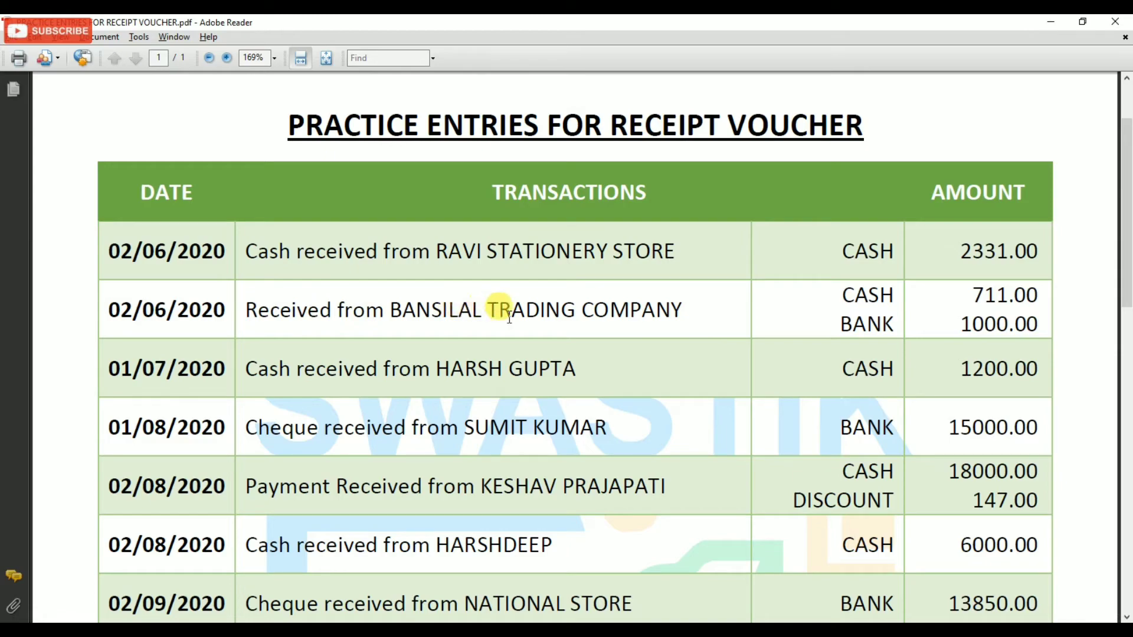
pyautogui.hotkey('alt', 'Tab')
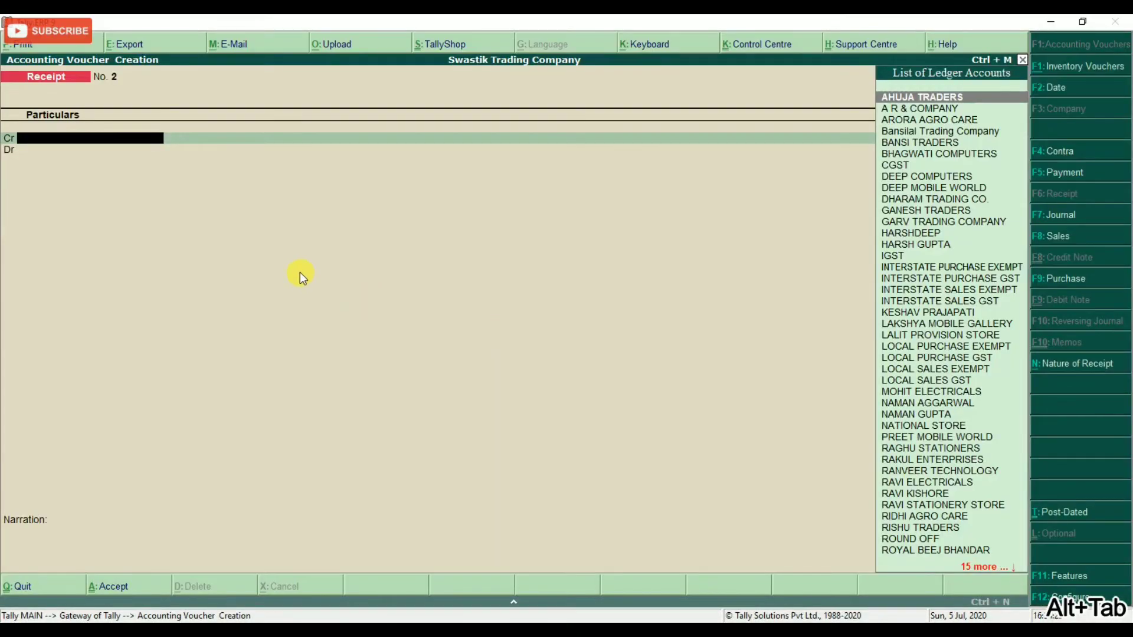
pyautogui.write('Bans')
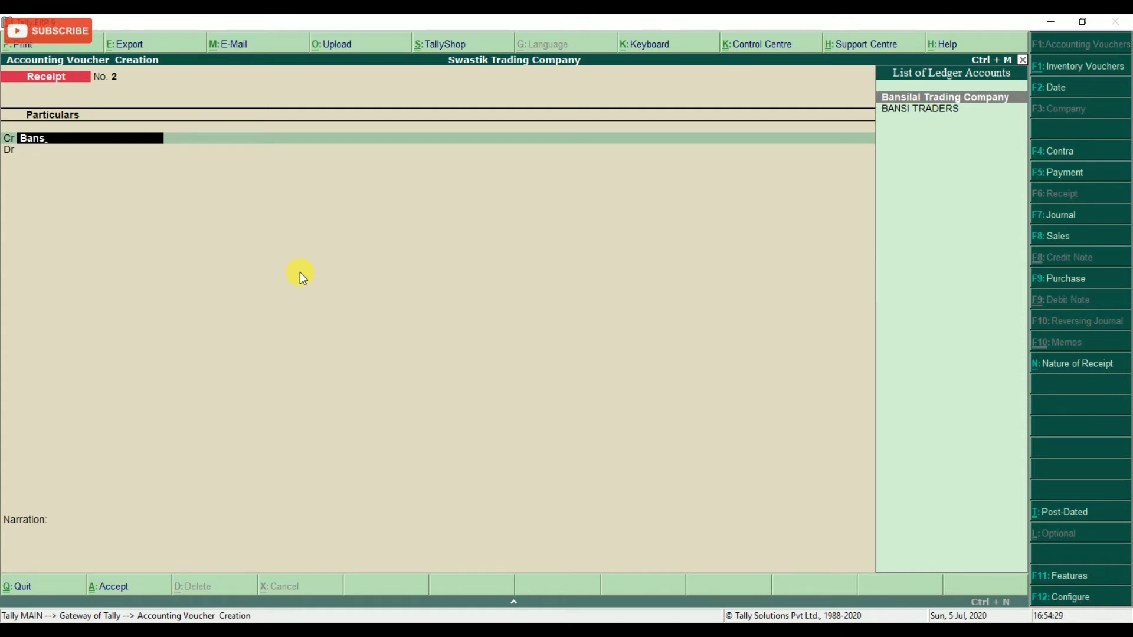
pyautogui.press('Return')
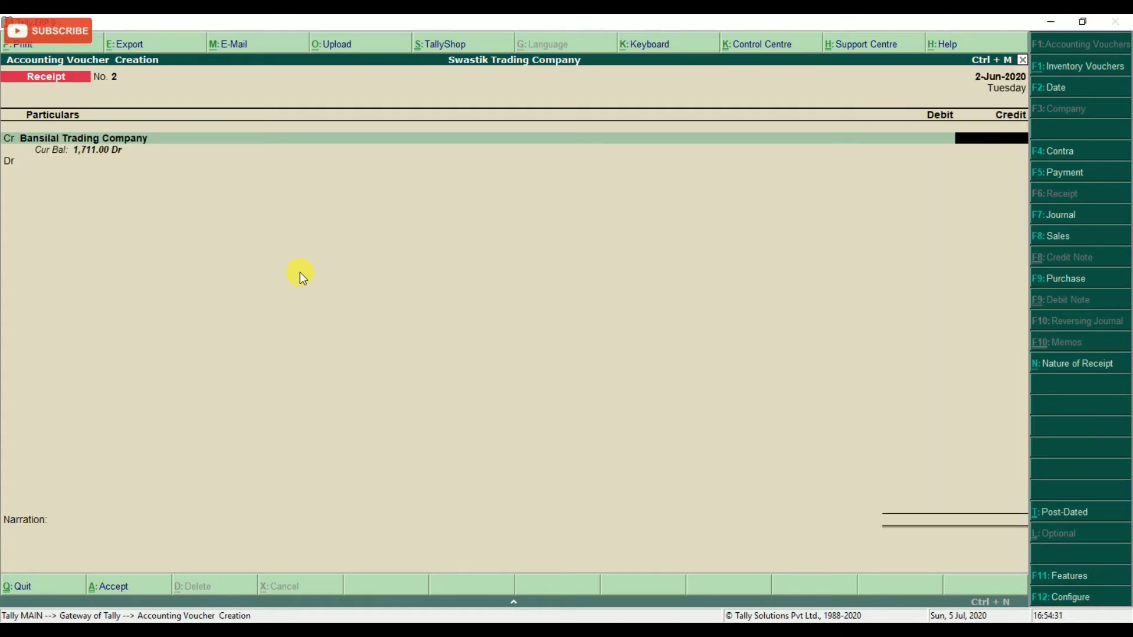
# Enter 1,711.00 as Bansilal Trading Company's credit amount.
pyautogui.hotkey('alt', 'Tab')
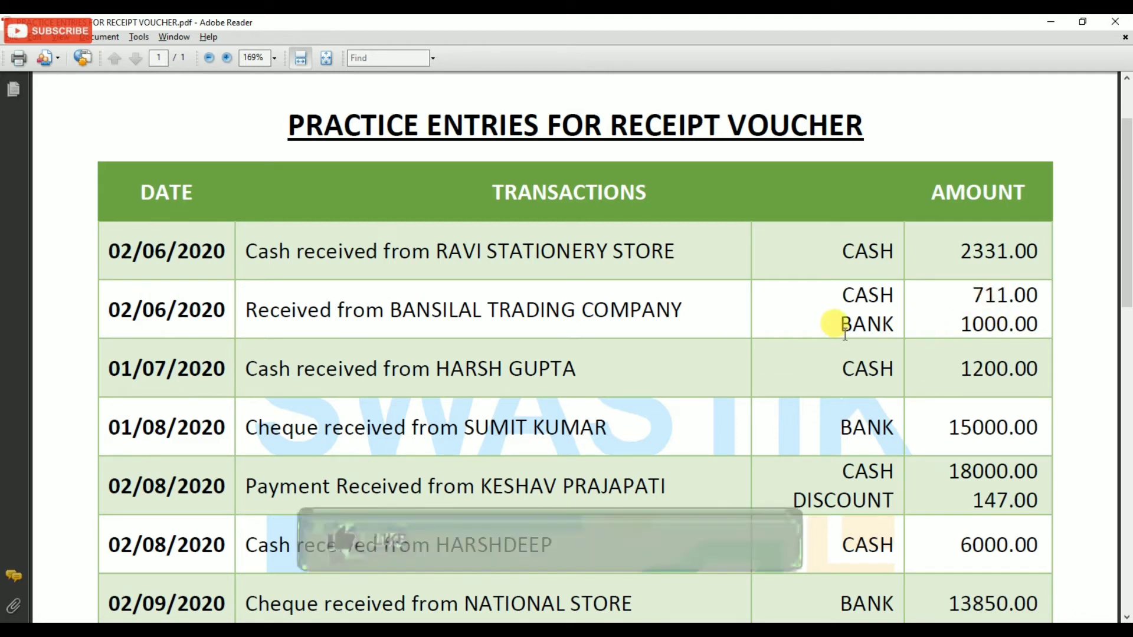
pyautogui.hotkey('alt', 'Tab')
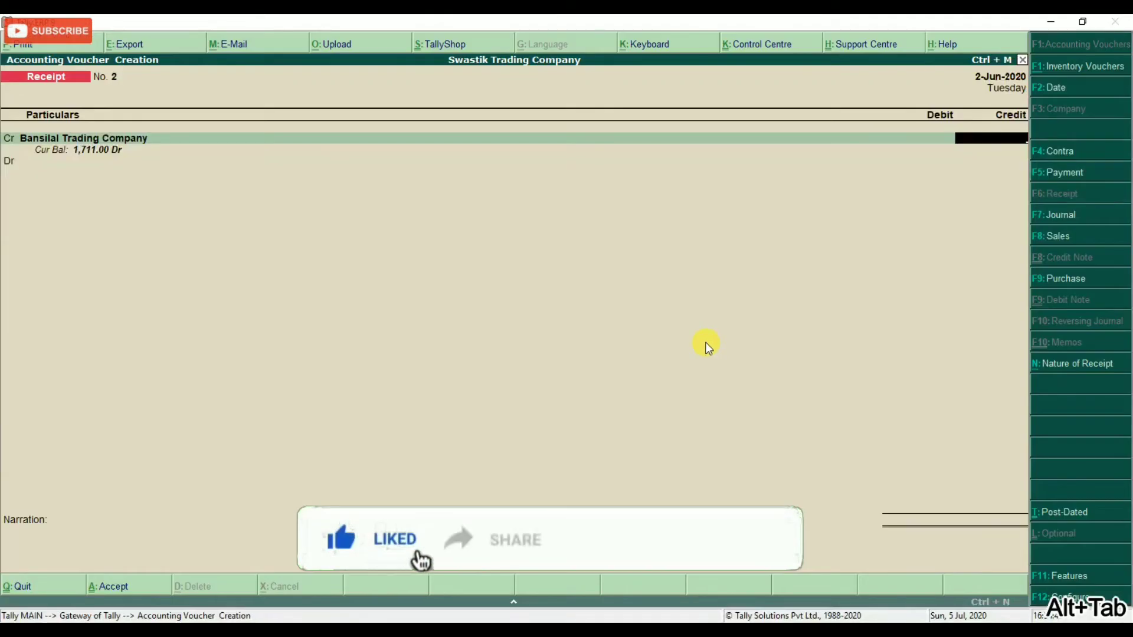
pyautogui.write('1711')
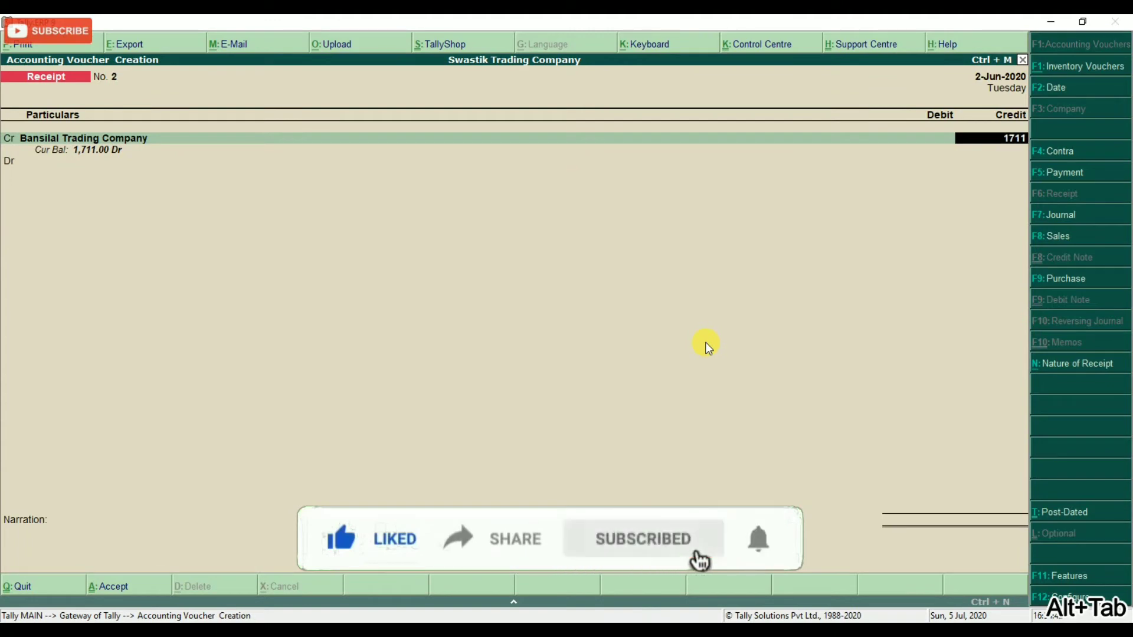
pyautogui.press('Return')
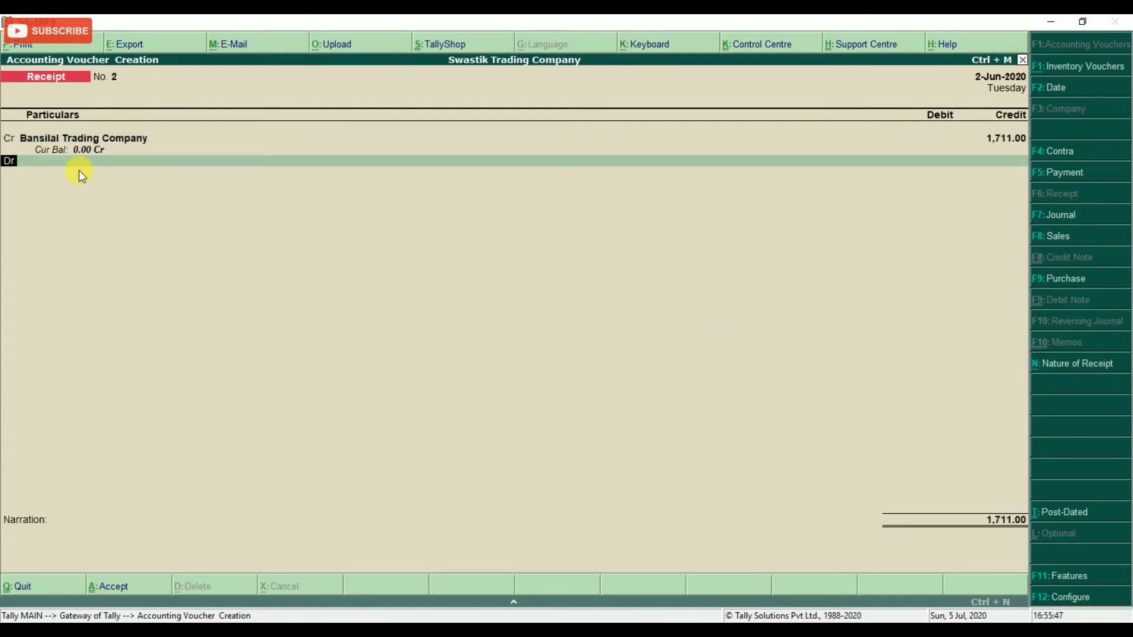
pyautogui.press('Return')
# Debit Cash 711.00 and add a second debit line for the bank amount.
pyautogui.hotkey('alt', 'Tab')
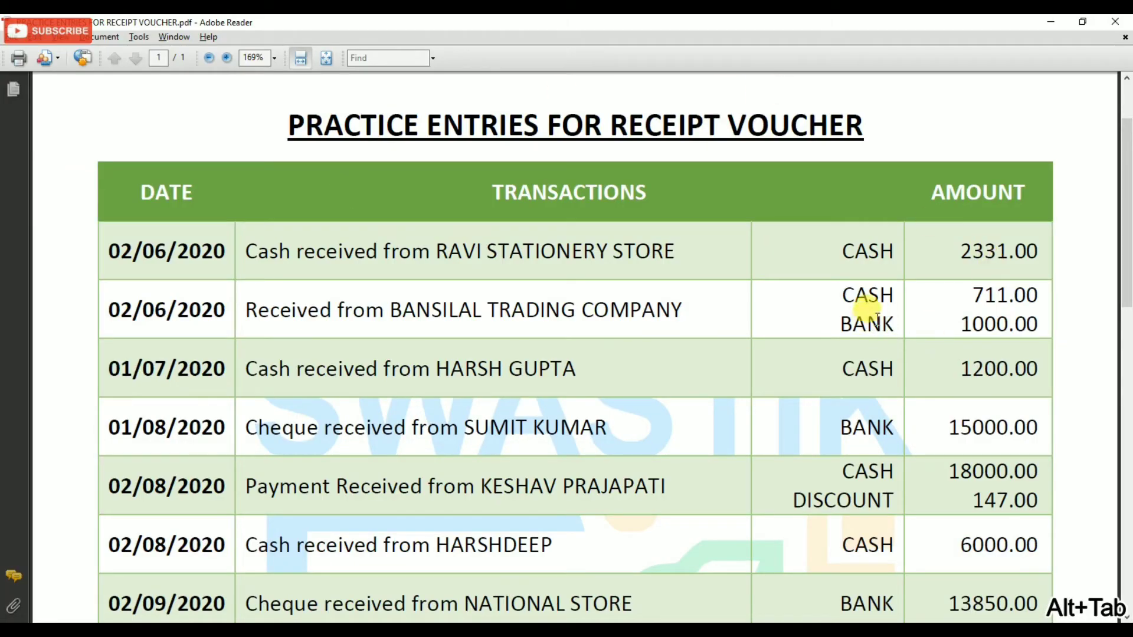
pyautogui.hotkey('alt', 'Tab')
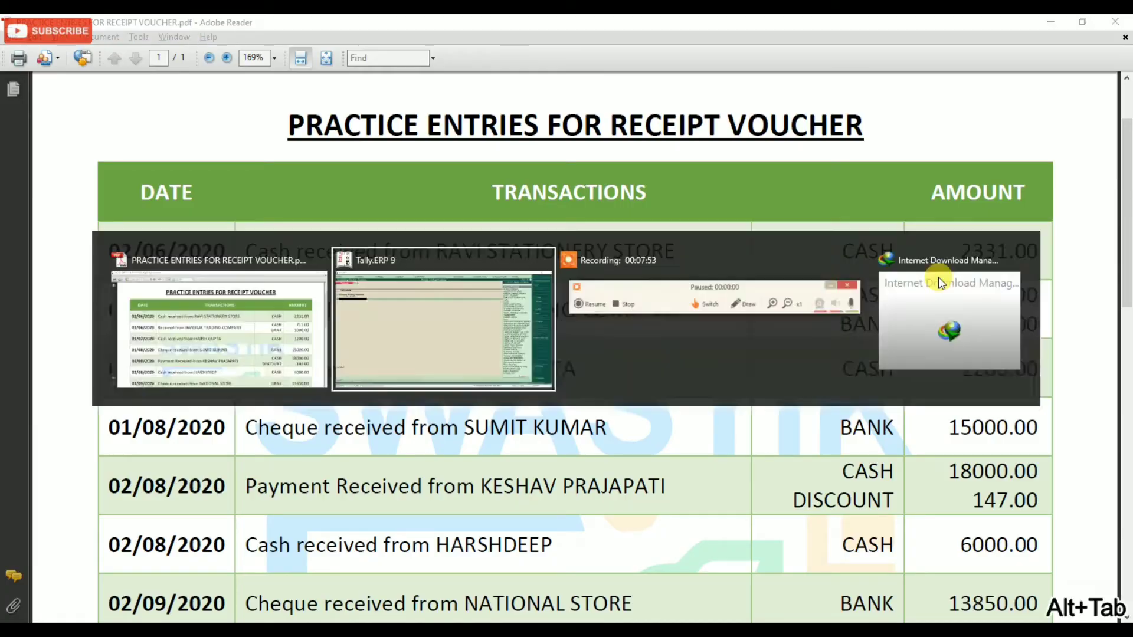
pyautogui.write('cash')
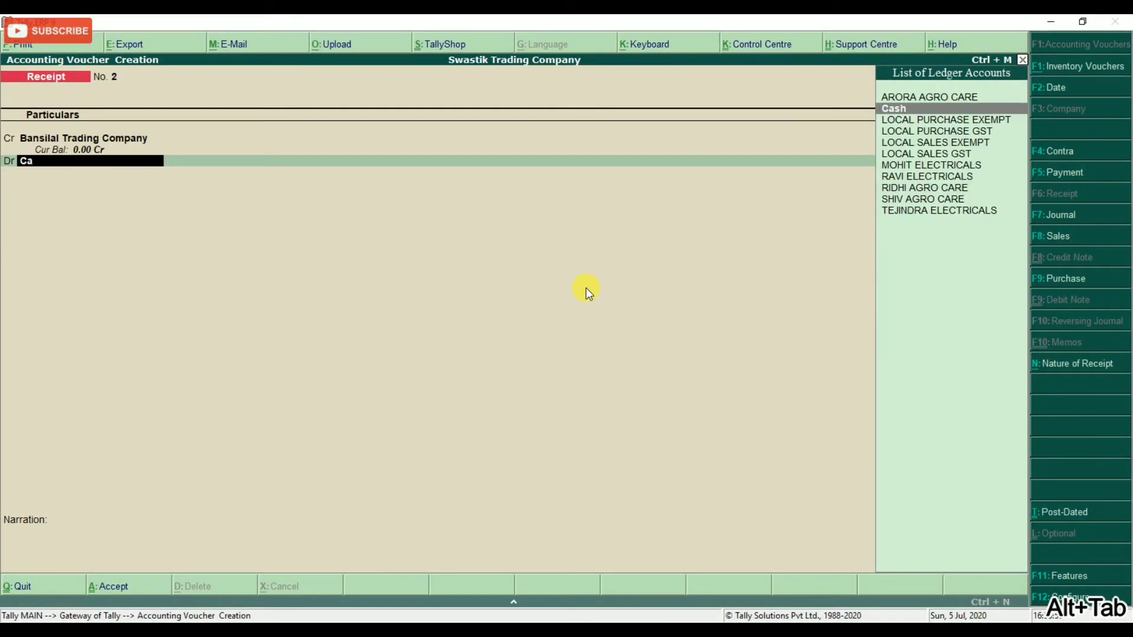
pyautogui.press('Return')
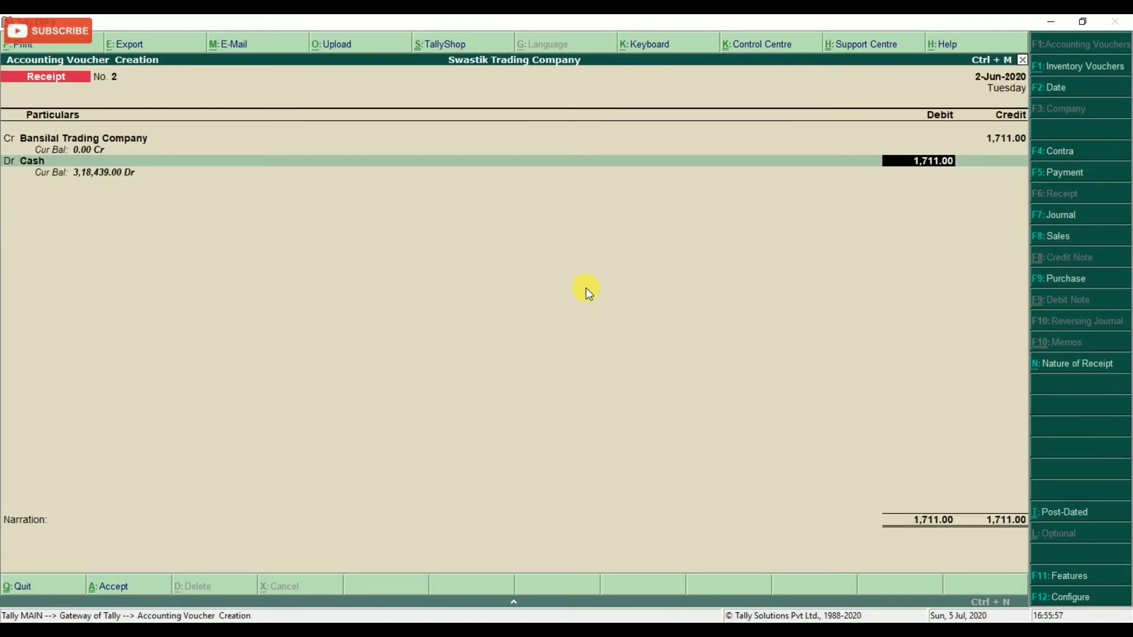
pyautogui.write('711')
pyautogui.press('Return')
pyautogui.press('Return')
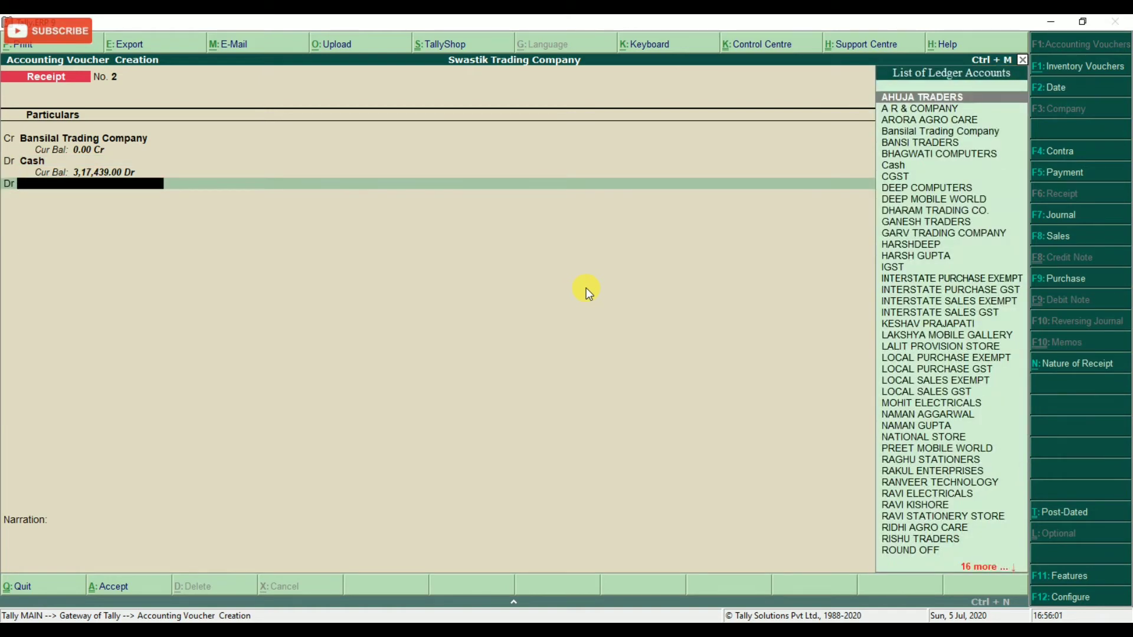
pyautogui.press('BackSpace')
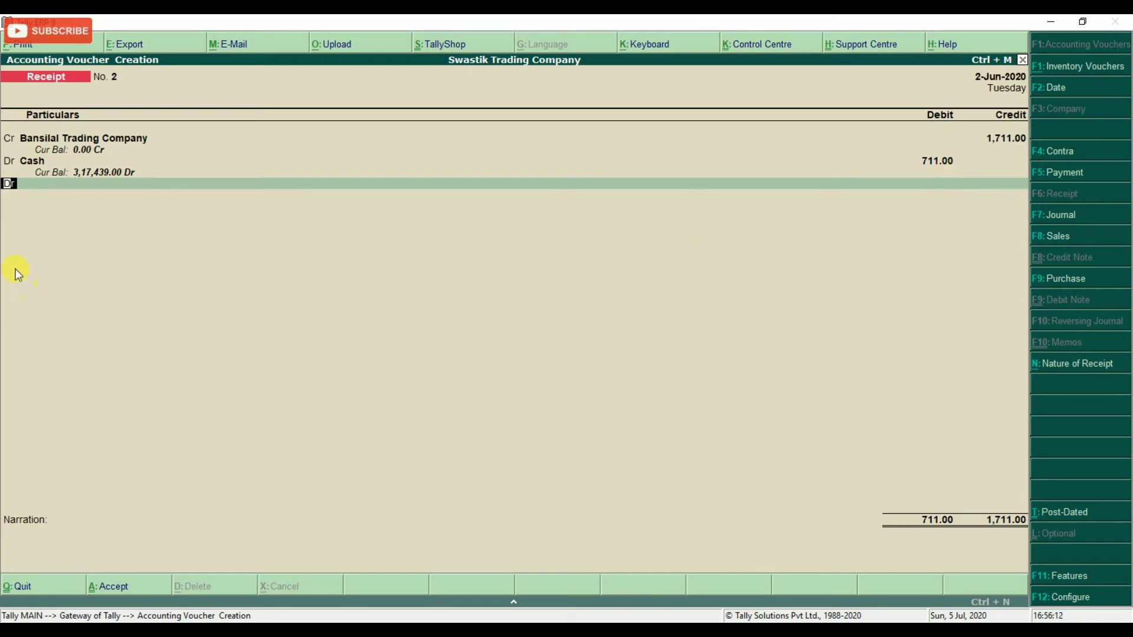
pyautogui.press('Return')
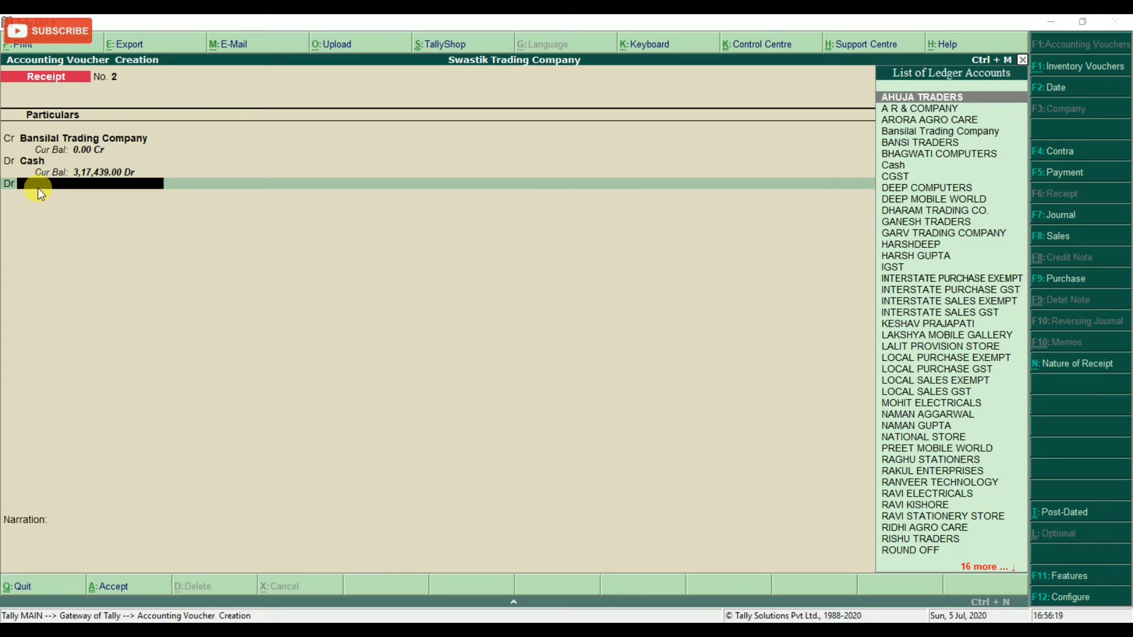
pyautogui.hotkey('alt', 'Tab')
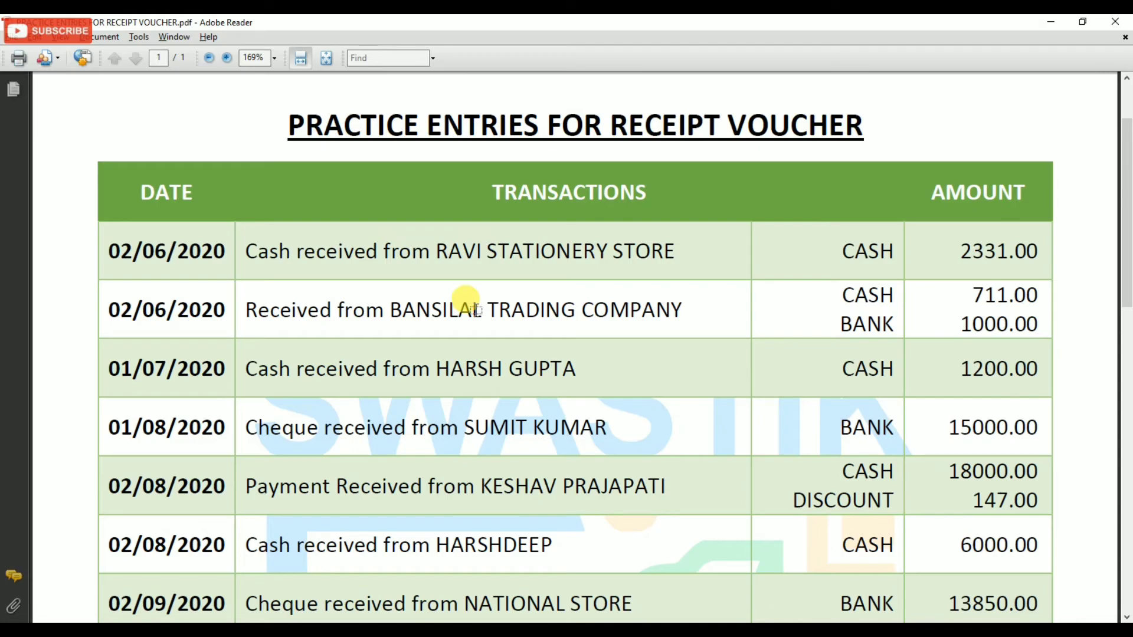
pyautogui.hotkey('alt', 'Tab')
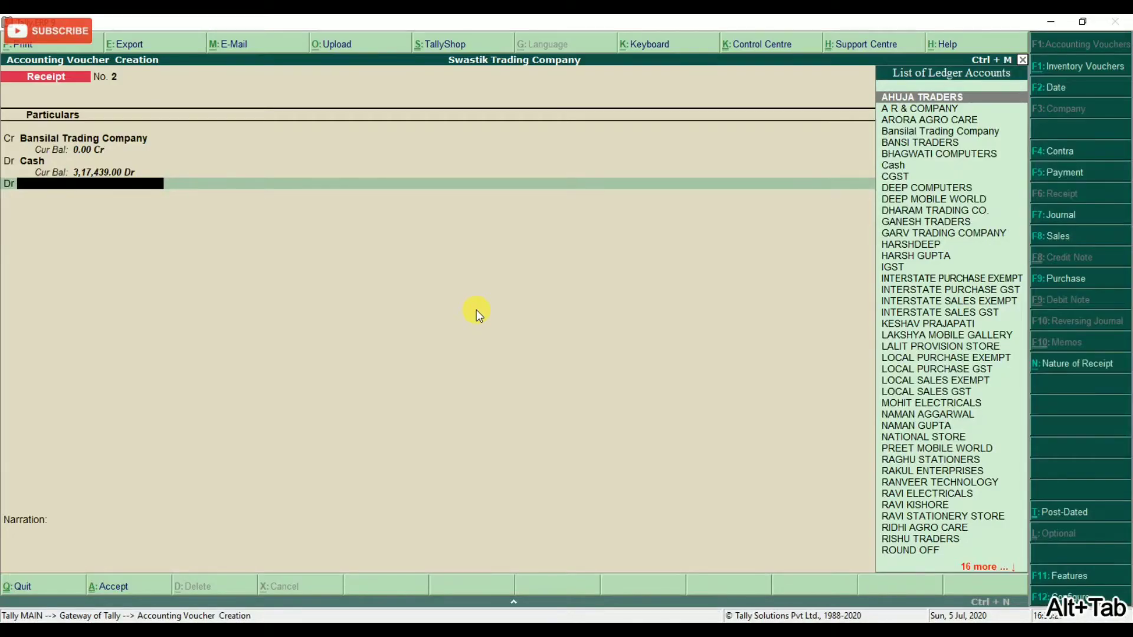
# Create a new ledger named SBI under Bank Accounts from the debit line.
pyautogui.hotkey('alt', 'c')
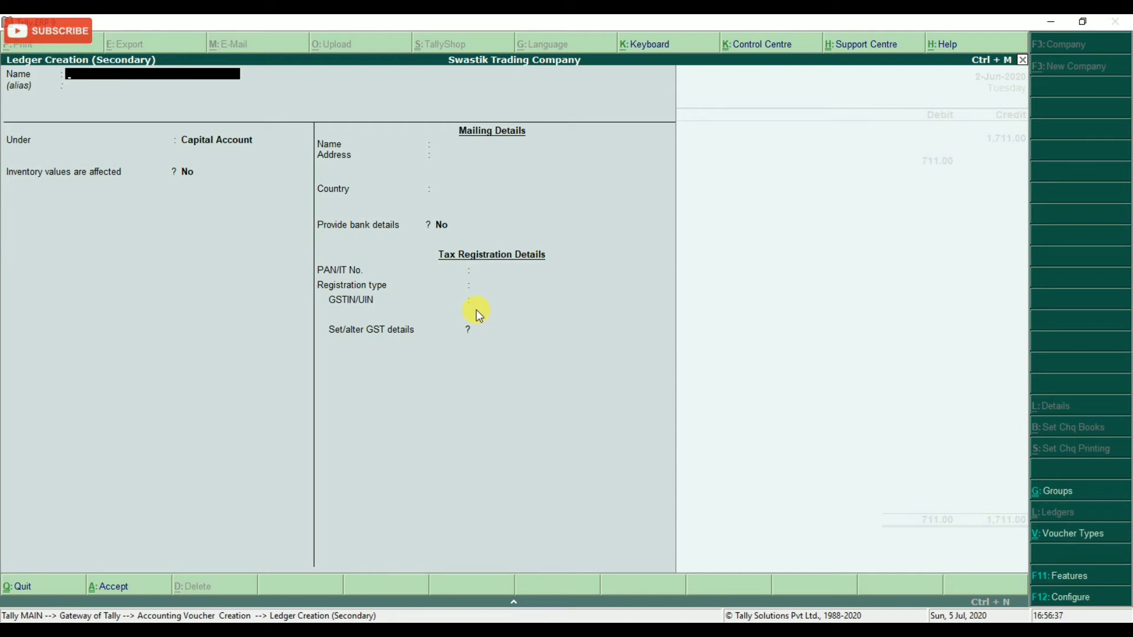
pyautogui.write('SBI')
pyautogui.press('Return')
pyautogui.press('Return')
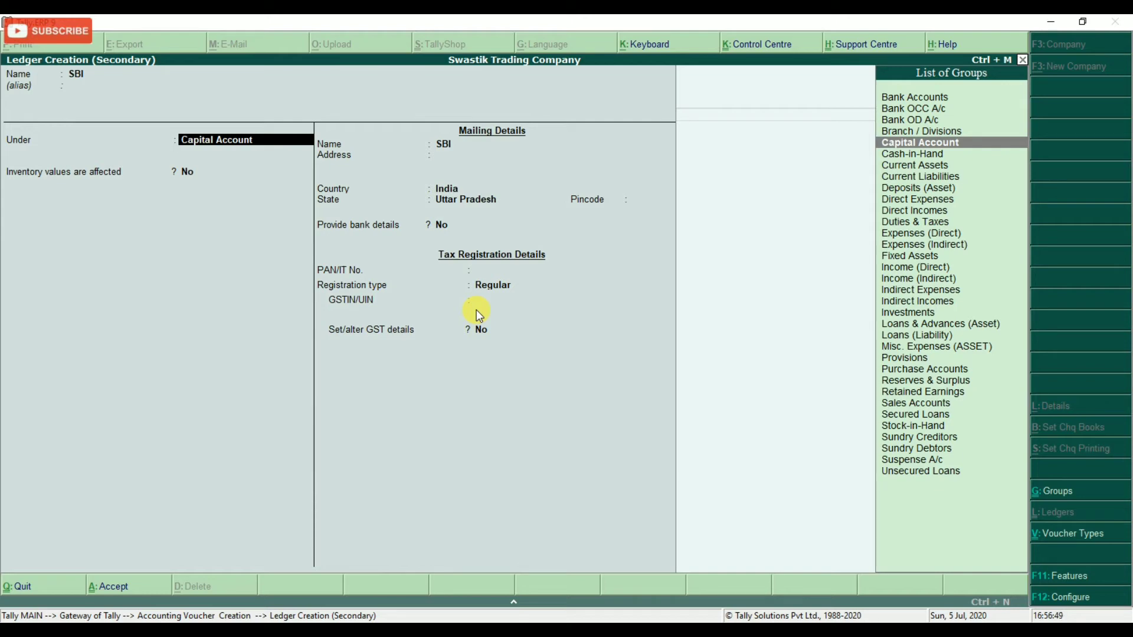
pyautogui.write('BANK')
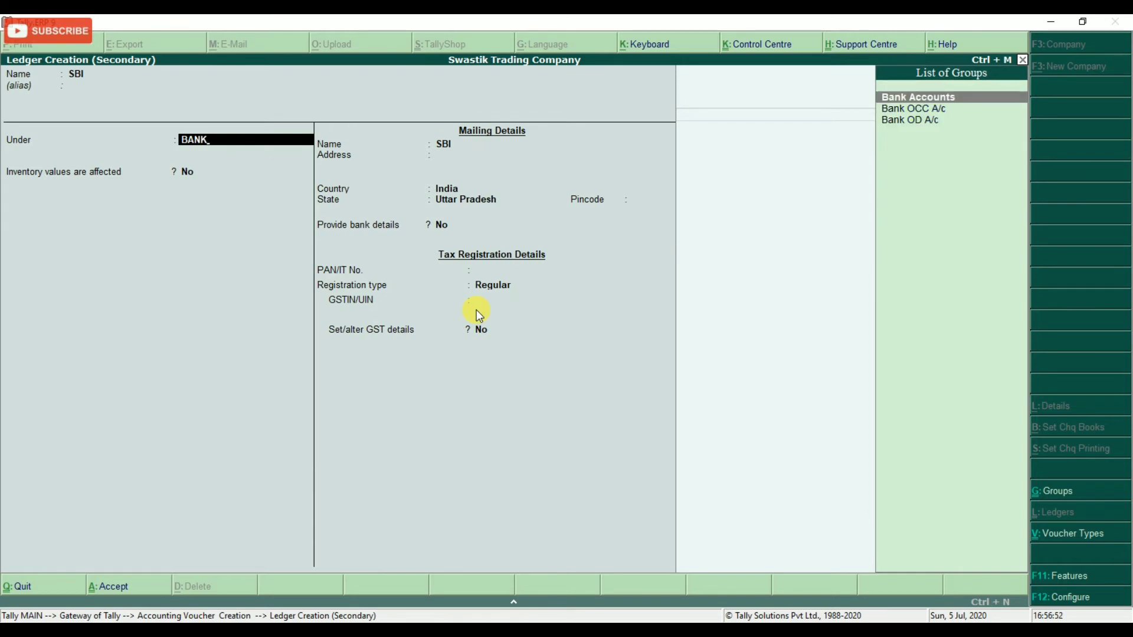
pyautogui.press('Return')
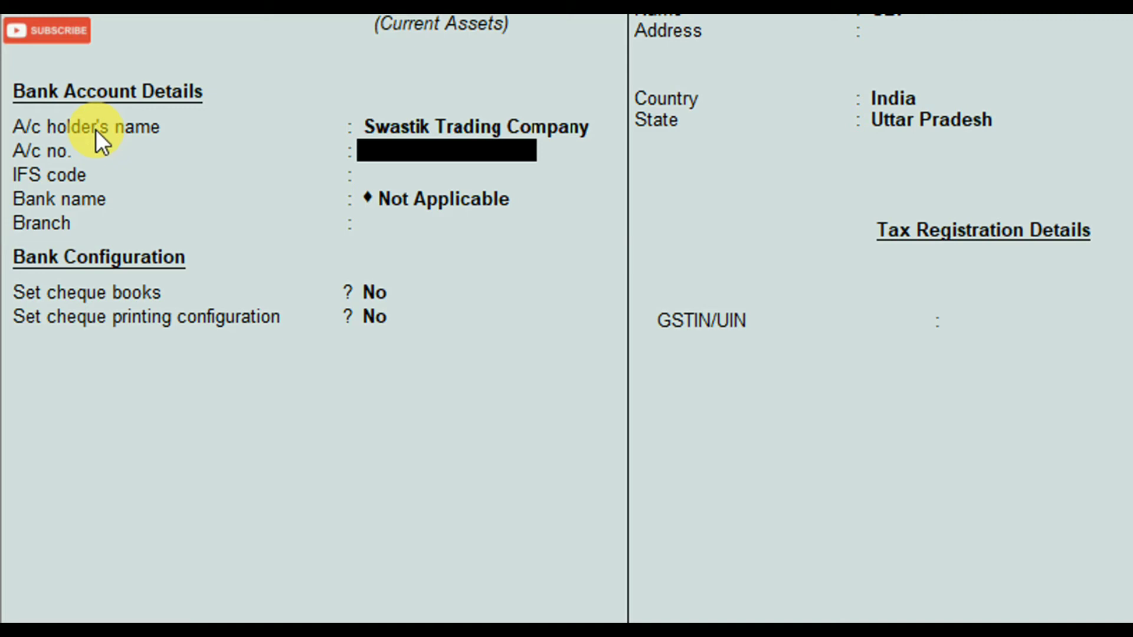
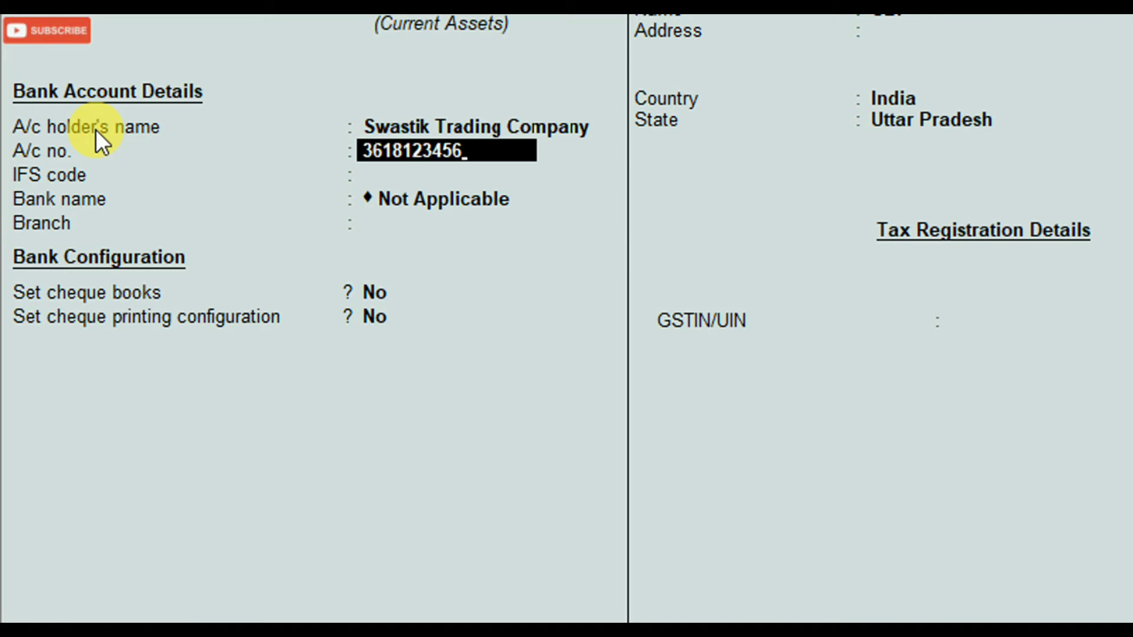
# Fill in SBI's account number, IFS code SBIN0002379 and branch DELHI ROAD, MEERUT, then save the ledger.
pyautogui.press('Return')
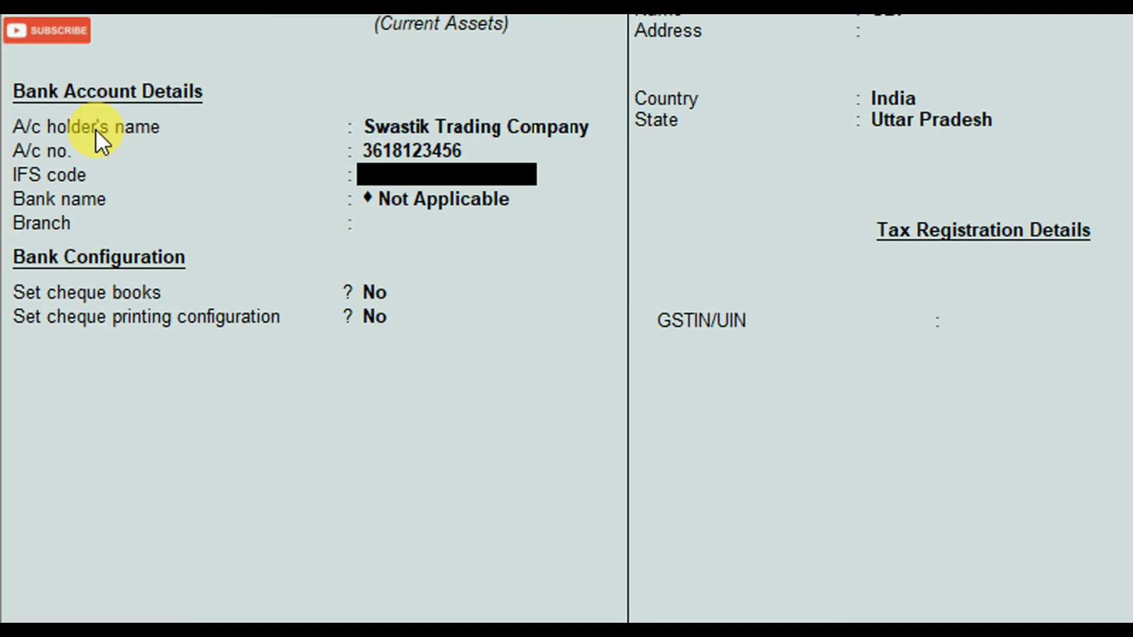
pyautogui.write('SBIN000')
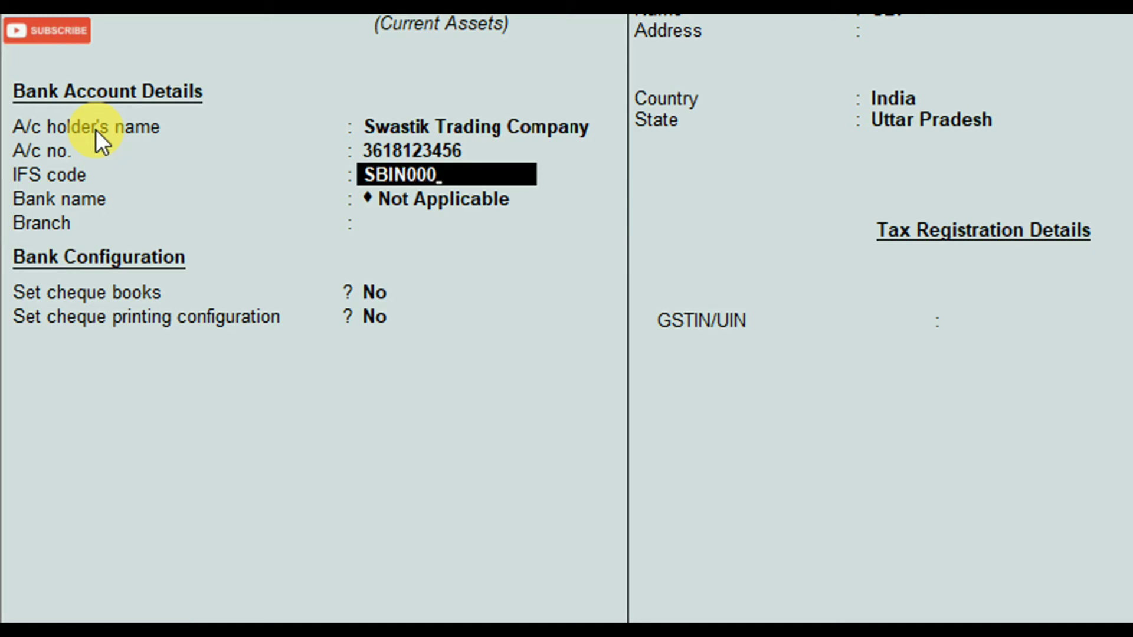
pyautogui.write('2379')
pyautogui.press('Return')
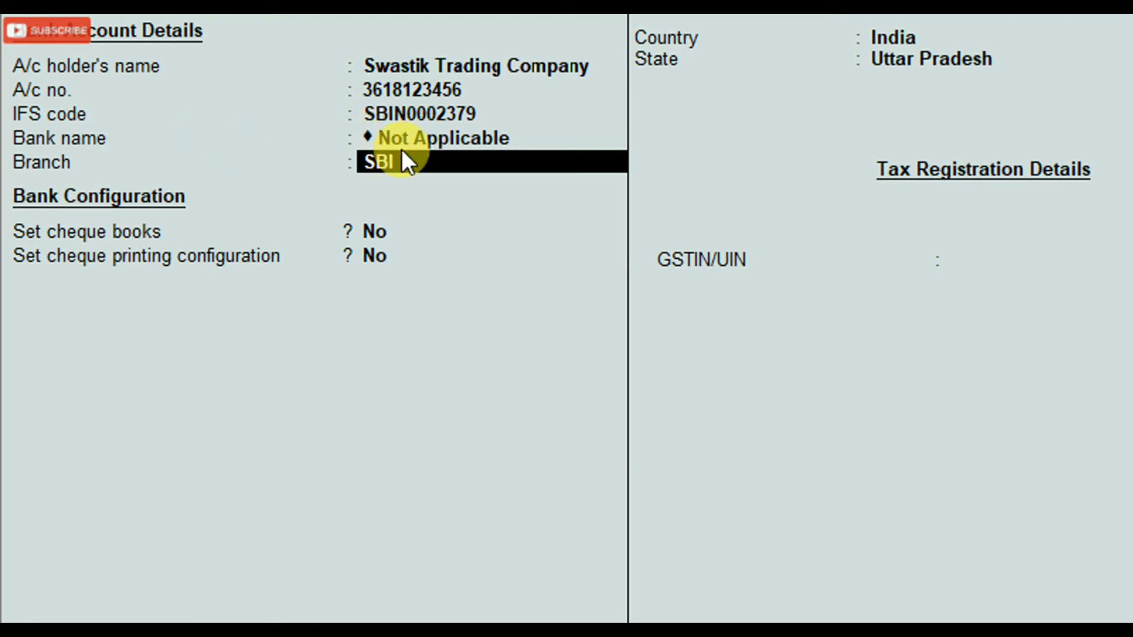
pyautogui.write('DELHI ROAD, MEERUT')
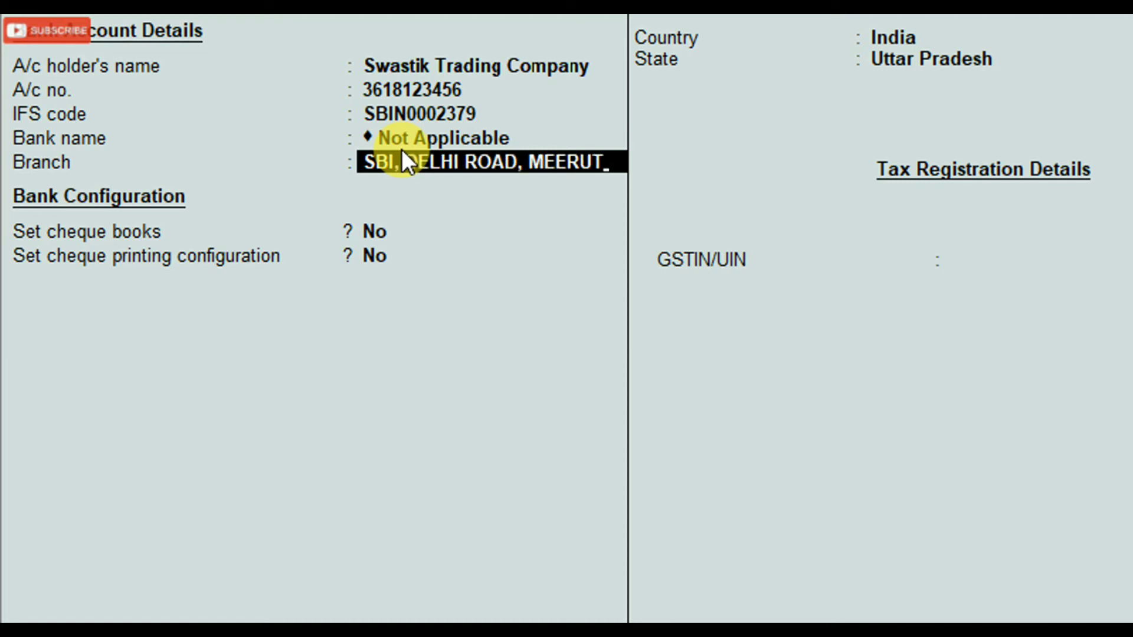
pyautogui.press('Return')
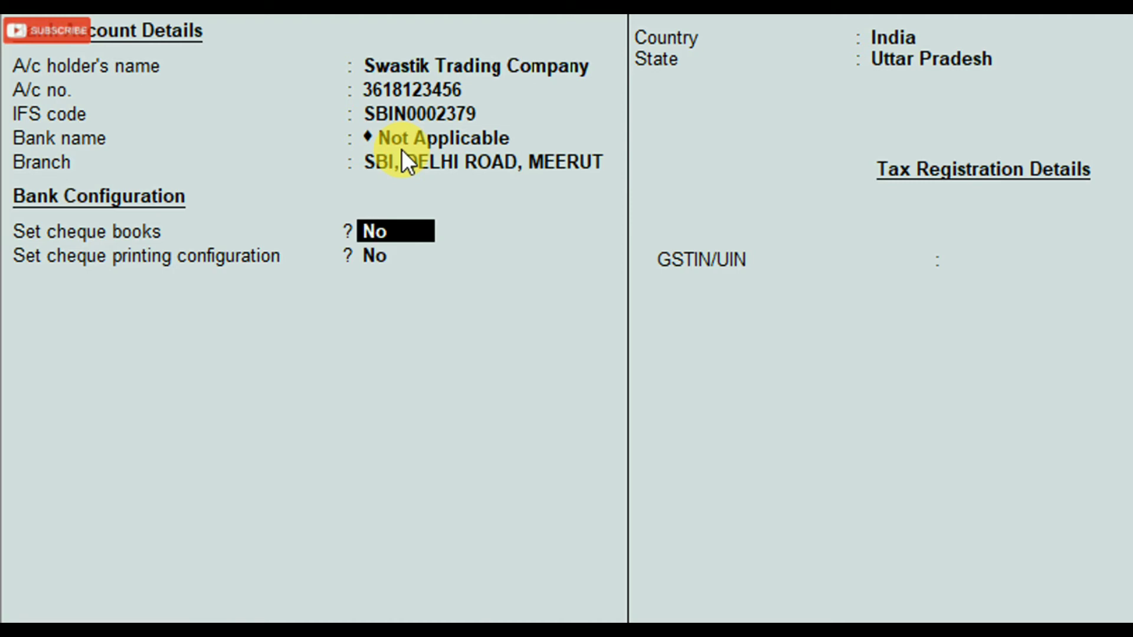
pyautogui.press('Return')
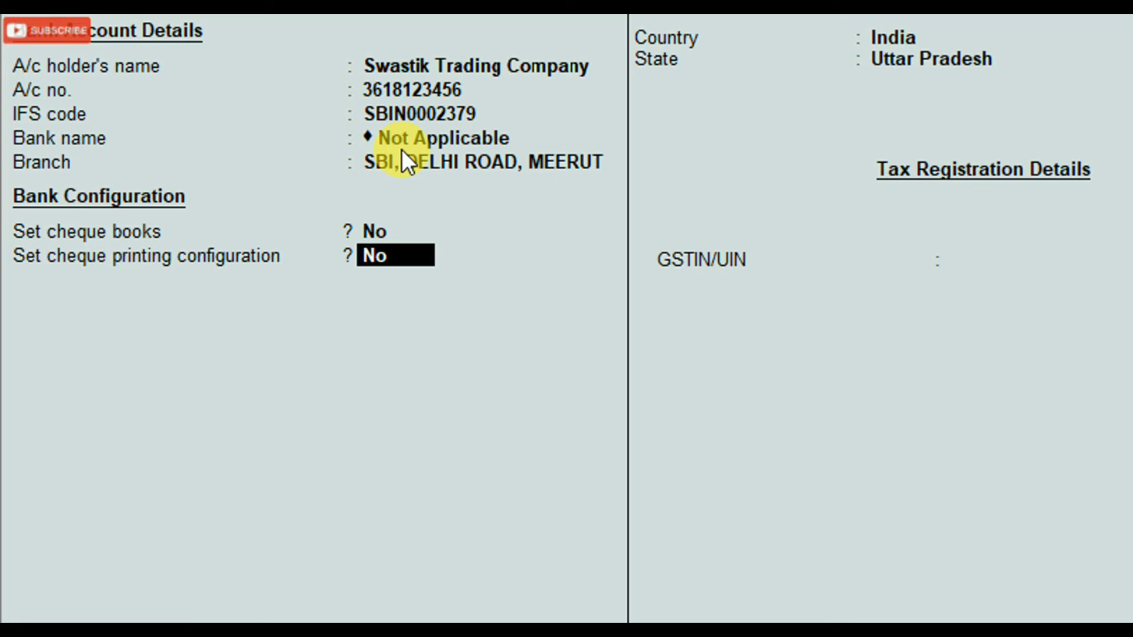
pyautogui.press('Return')
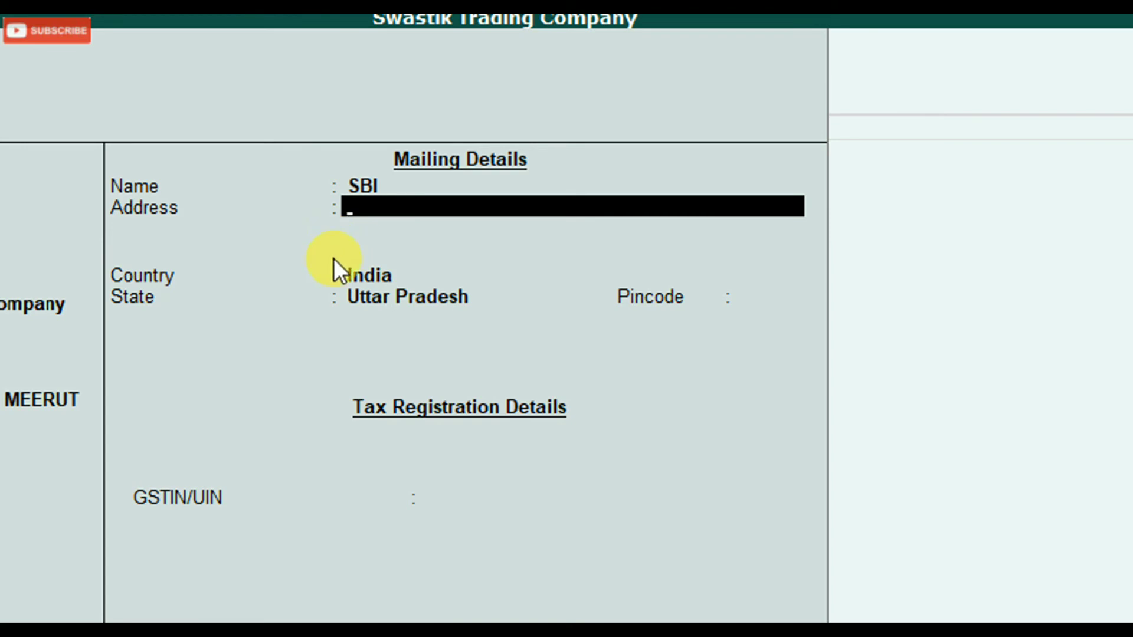
pyautogui.press('Return')
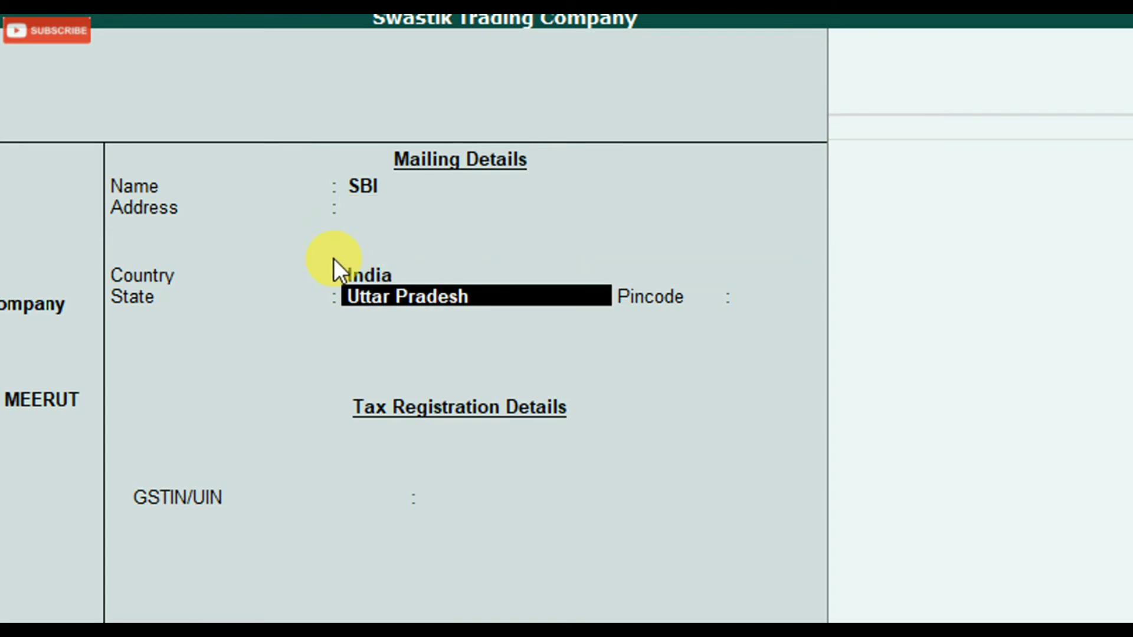
pyautogui.press('Return')
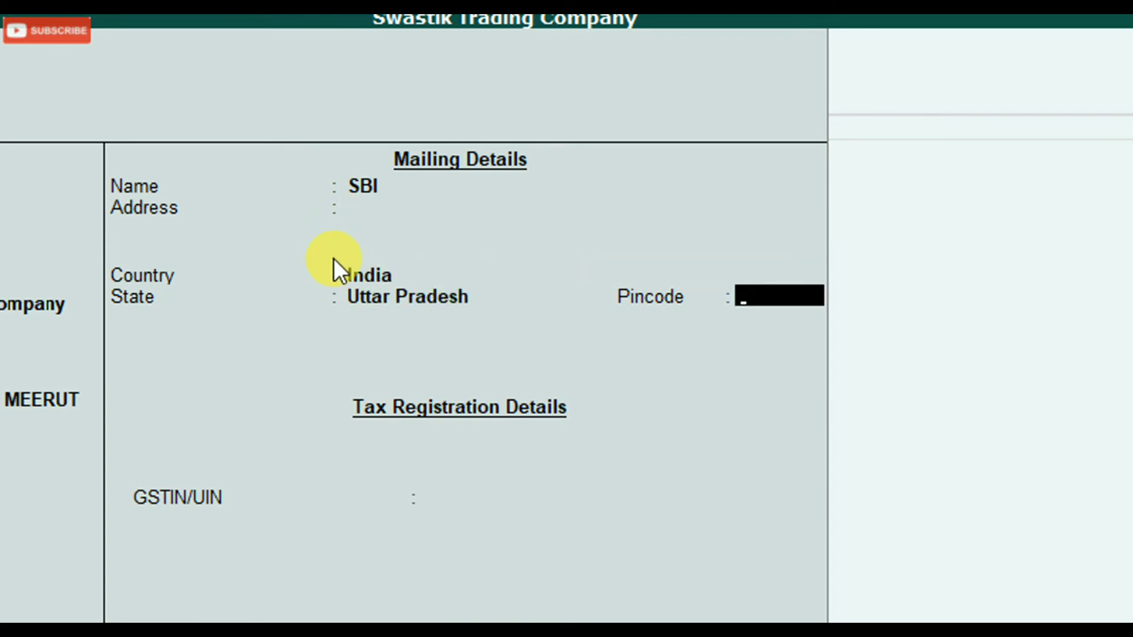
pyautogui.press('Return')
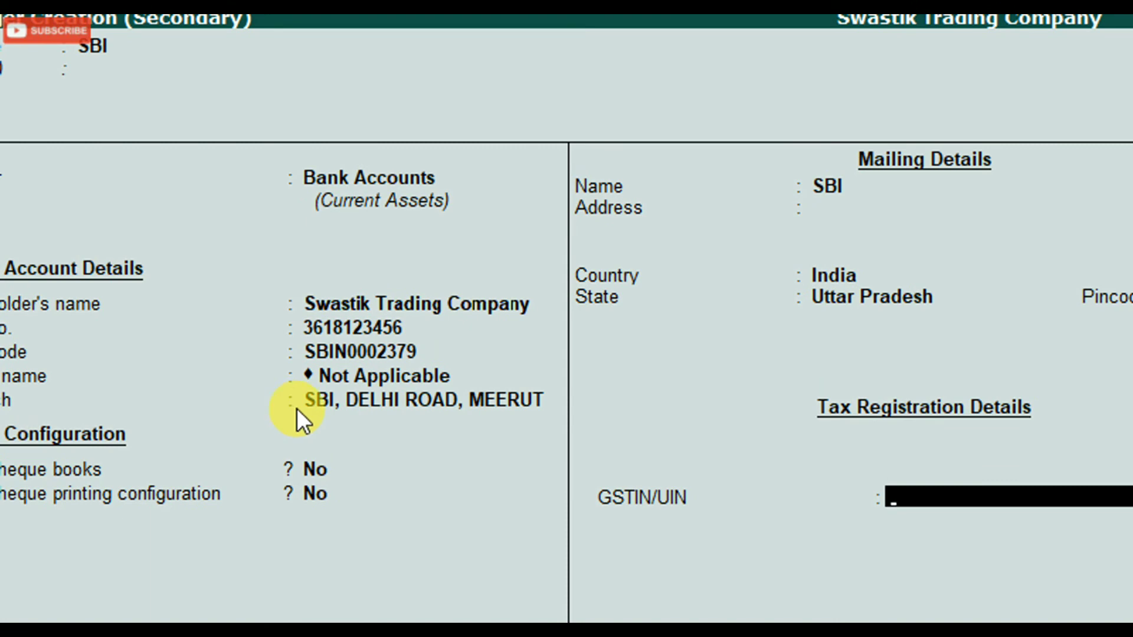
pyautogui.click(297, 408)
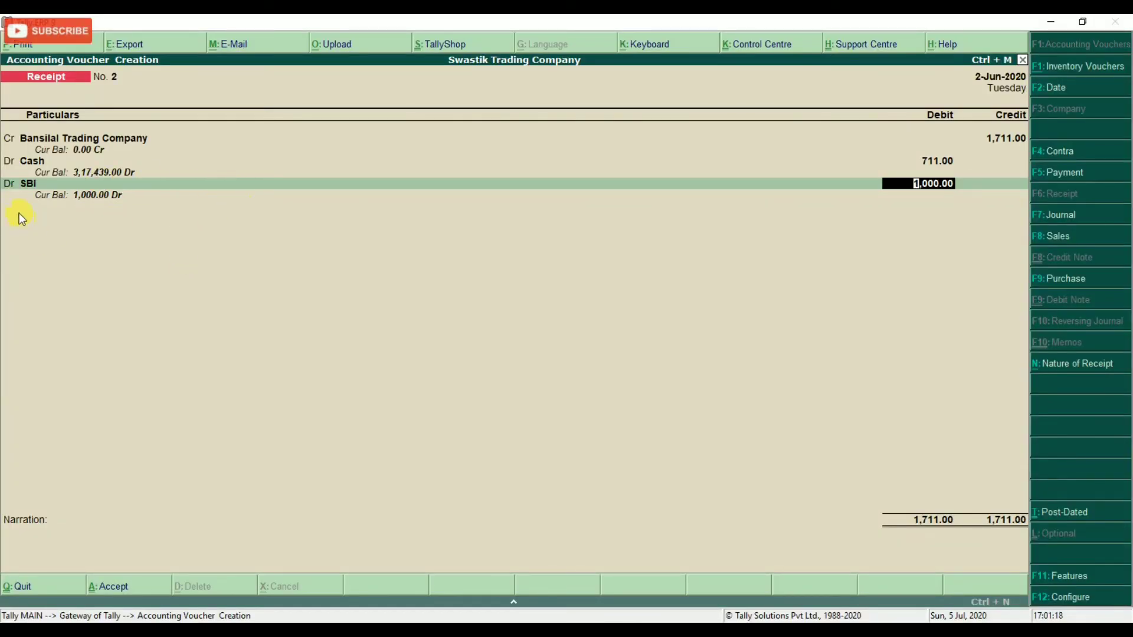
# Debit SBI 1,000 with a Cheque/DD bank allocation and save receipt No. 2.
pyautogui.write('1,0')
pyautogui.write('00')
pyautogui.press('Return')
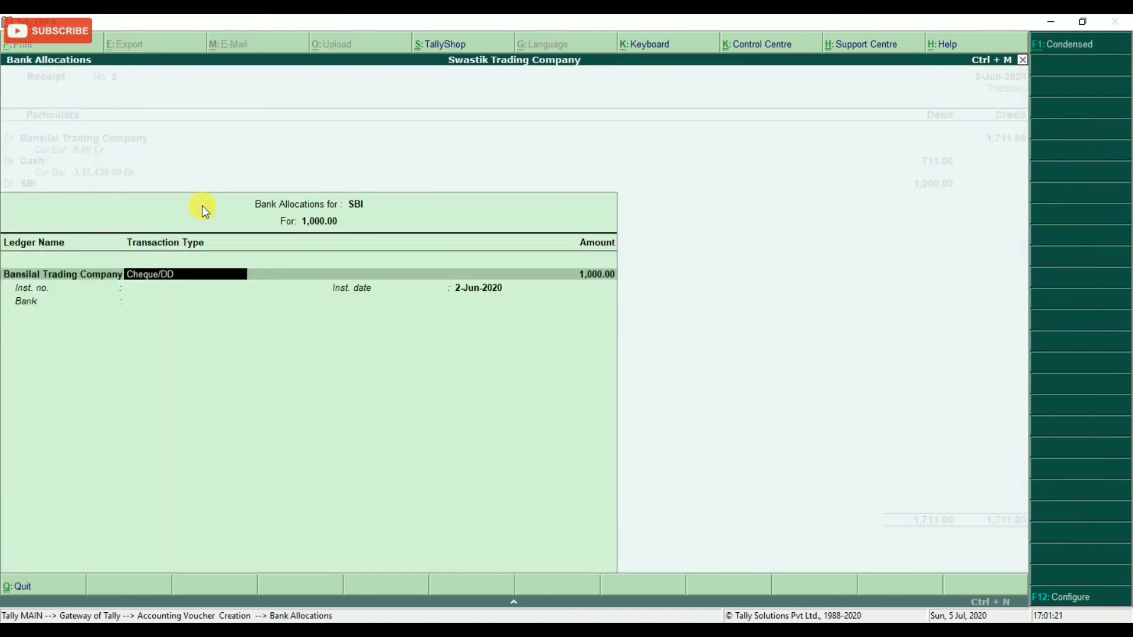
pyautogui.press('Return')
pyautogui.press('Return')
pyautogui.press('Return')
pyautogui.press('Return')
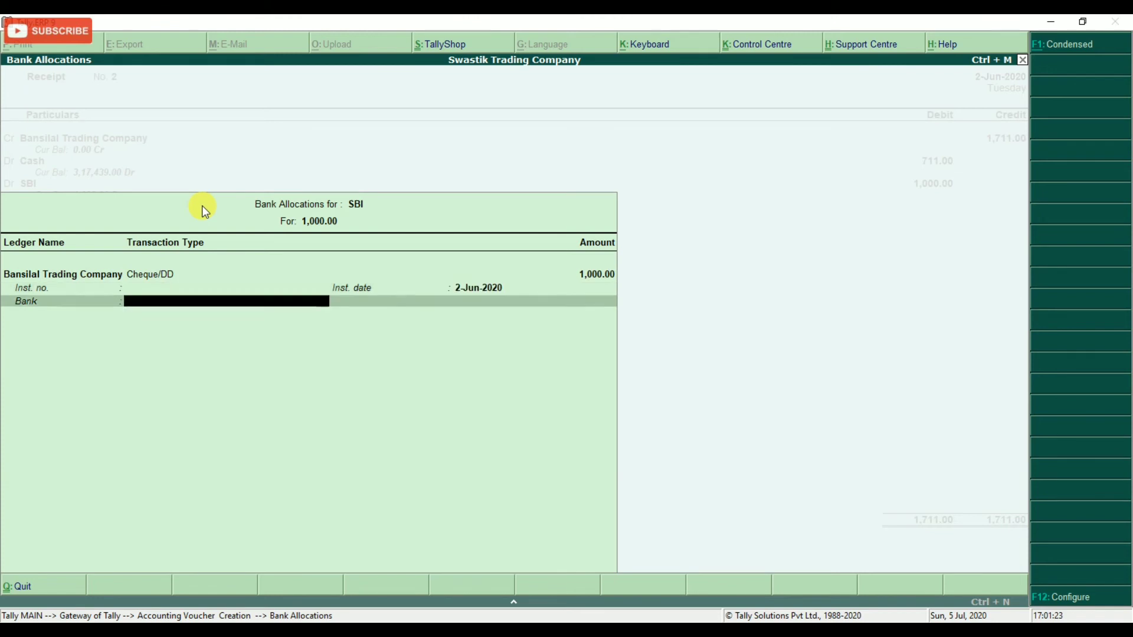
pyautogui.press('Return')
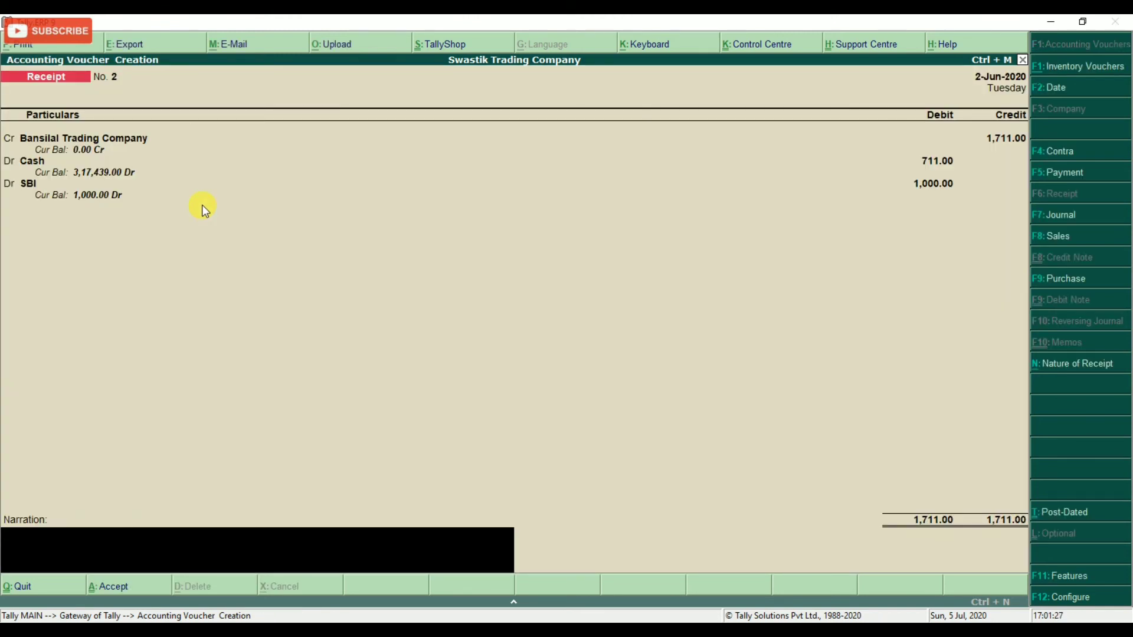
pyautogui.press('Return')
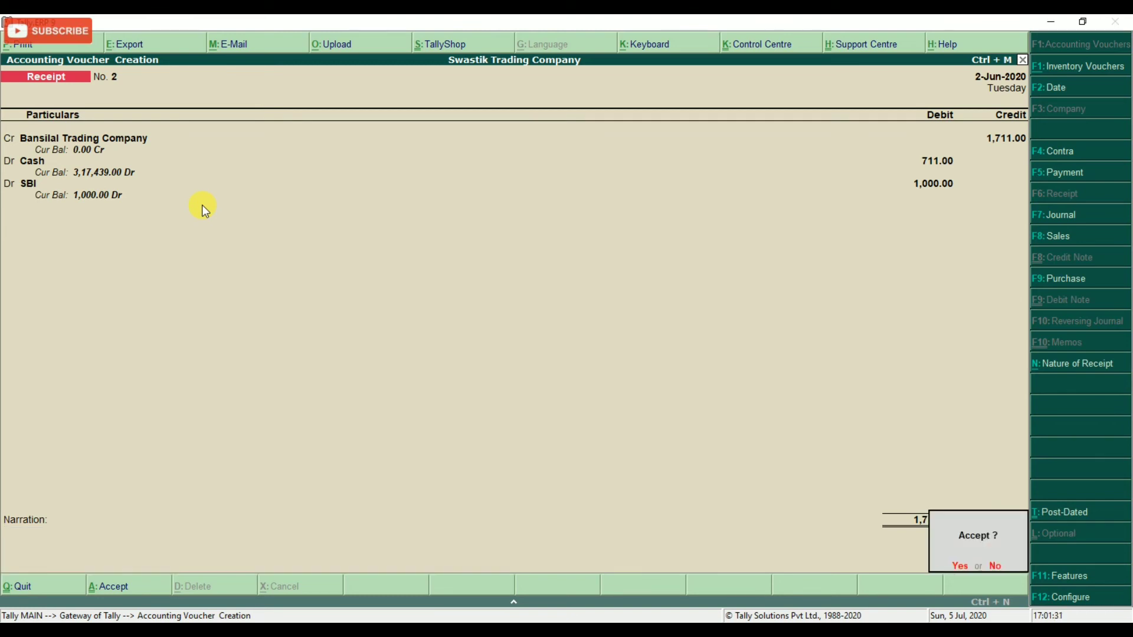
pyautogui.press('Return')
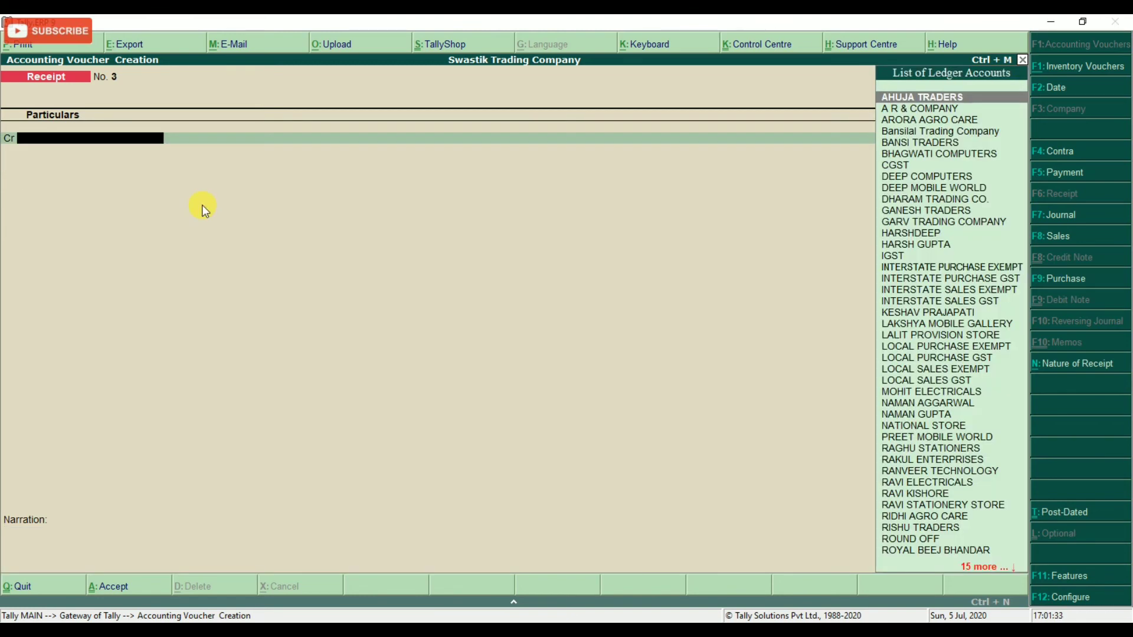
# Check the practice PDF, then set the receipt voucher date to 02/08/2020.
pyautogui.hotkey('alt', 'Tab')
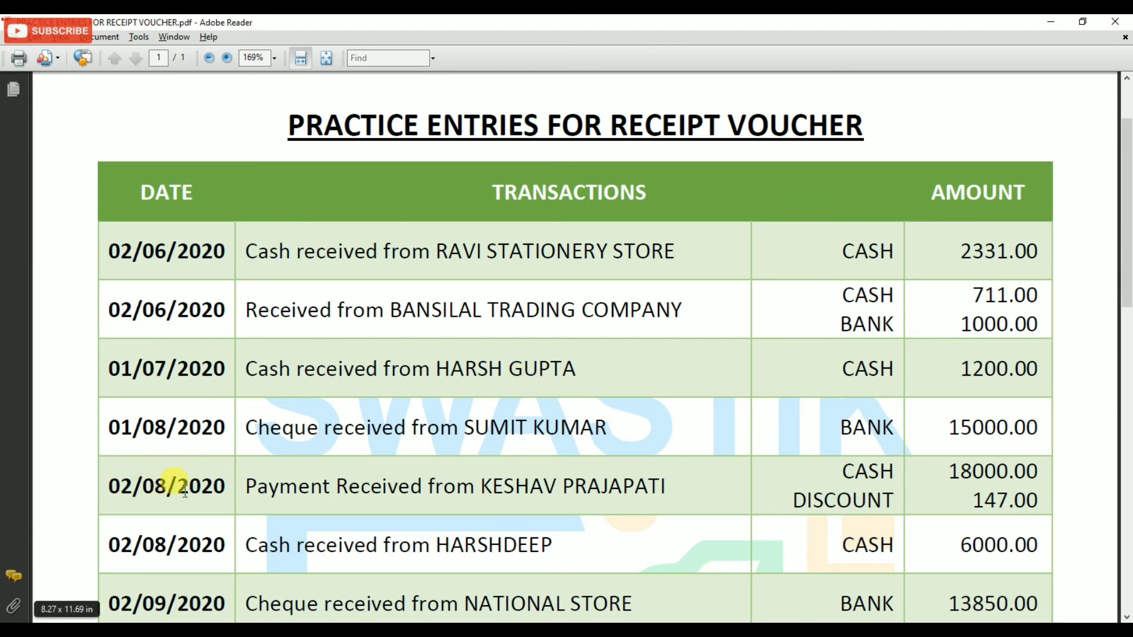
pyautogui.hotkey('alt', 'Tab')
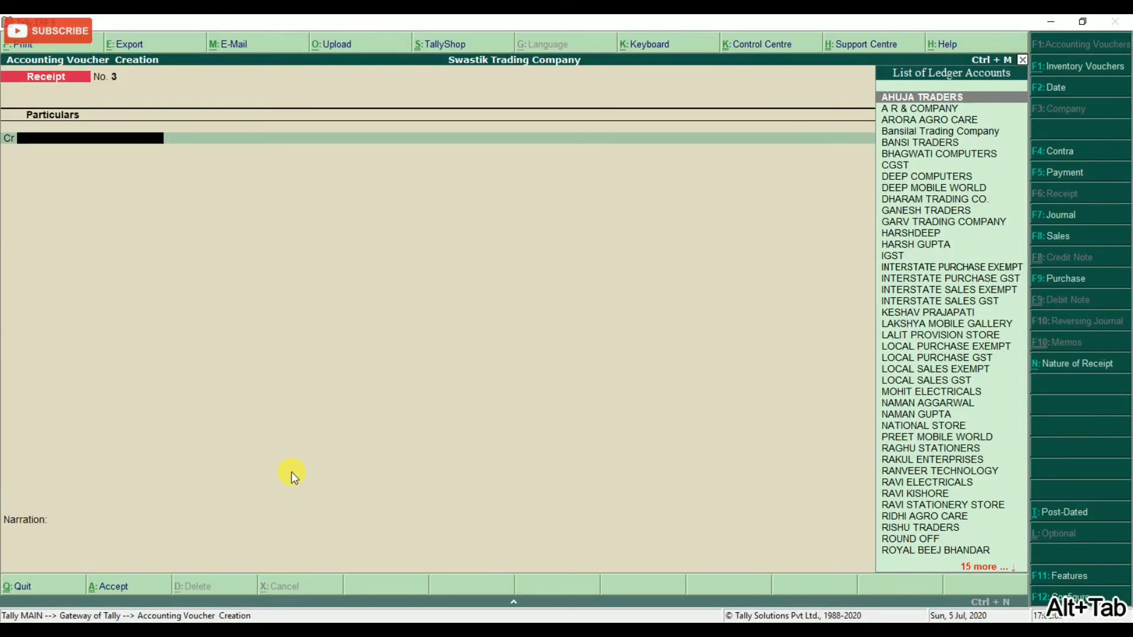
pyautogui.press('F2')
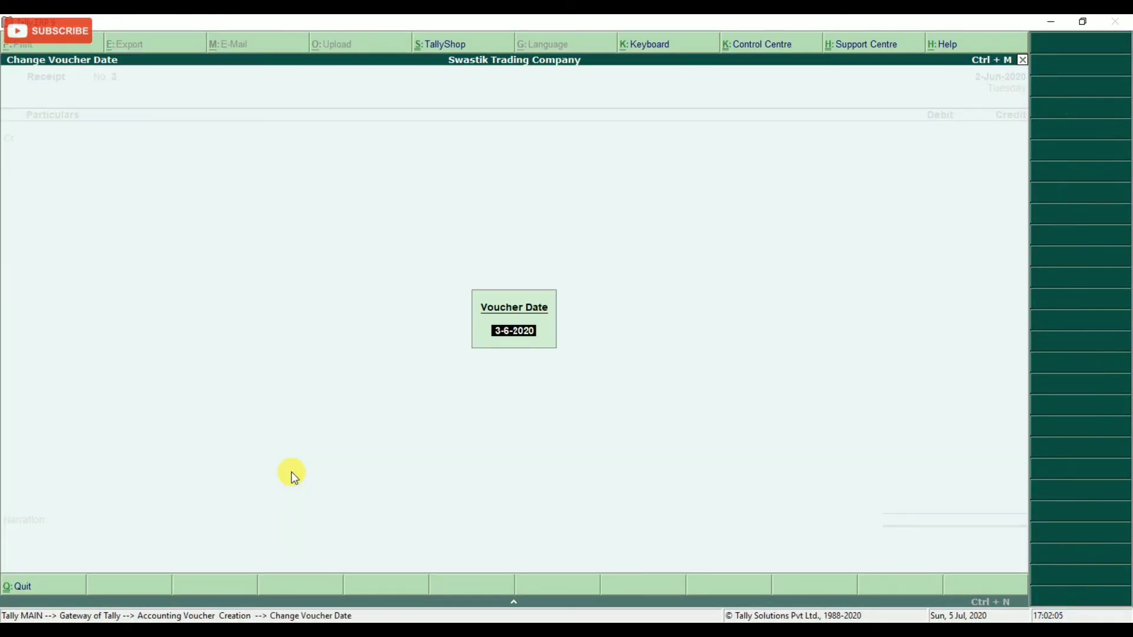
pyautogui.write('02/08/2020')
pyautogui.press('Return')
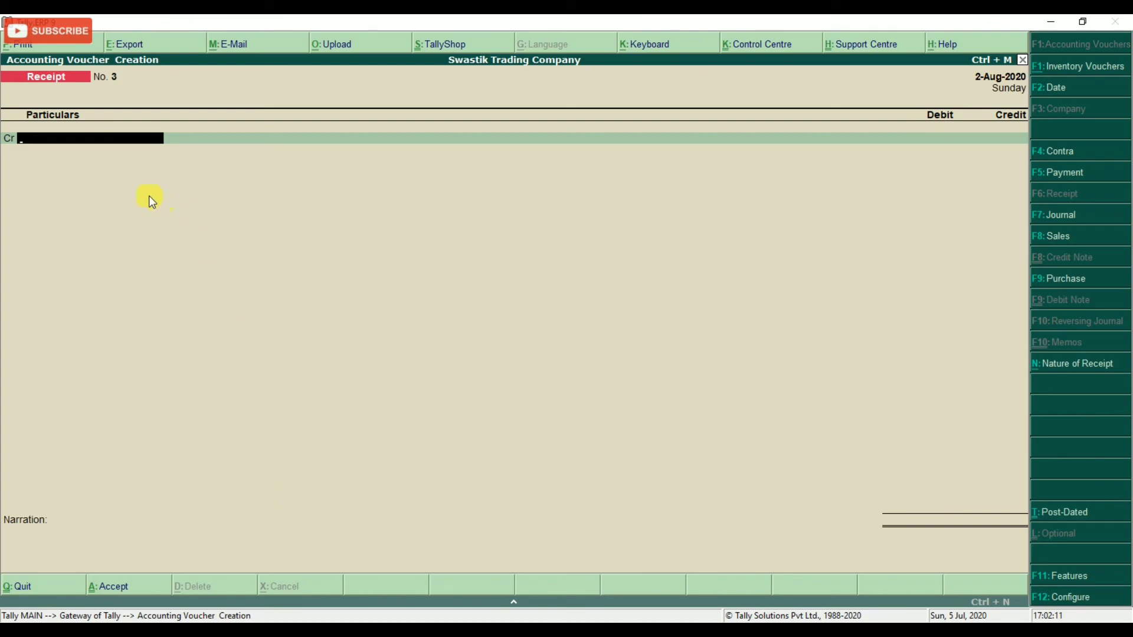
pyautogui.hotkey('alt', 'Tab')
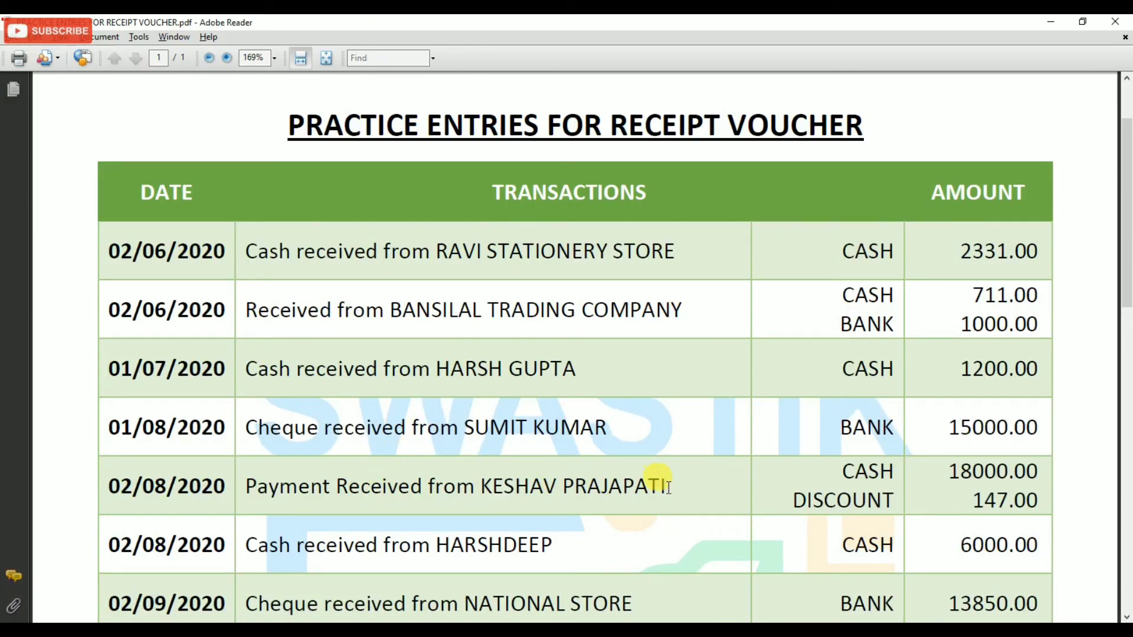
pyautogui.hotkey('alt', 'Tab')
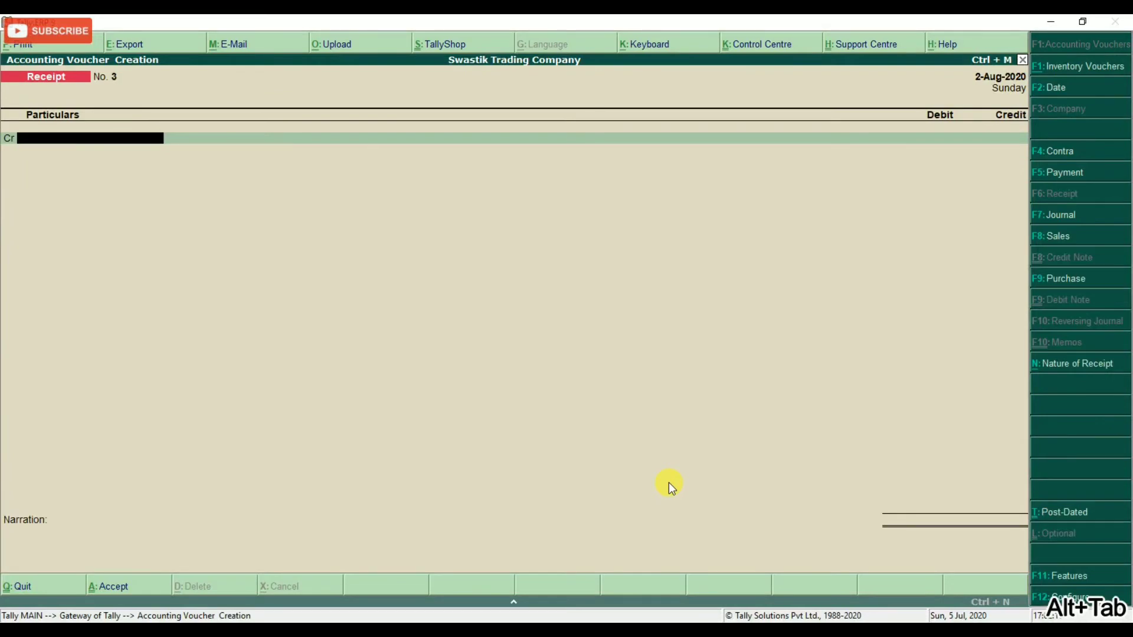
pyautogui.write('KESHAV')
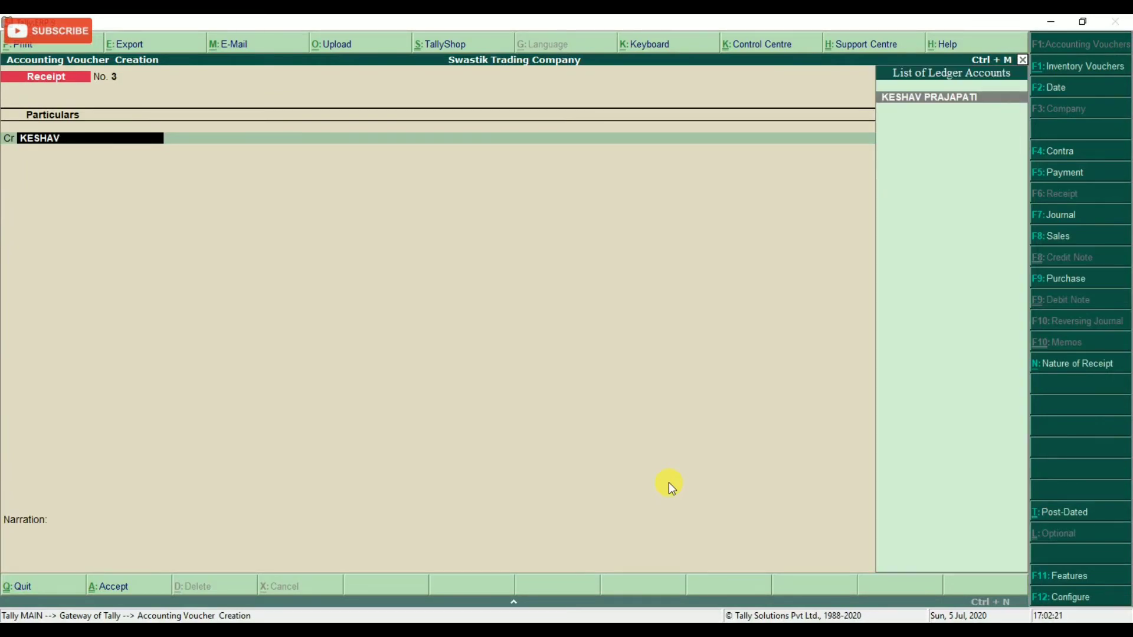
pyautogui.press('Return')
pyautogui.hotkey('alt', 'Tab')
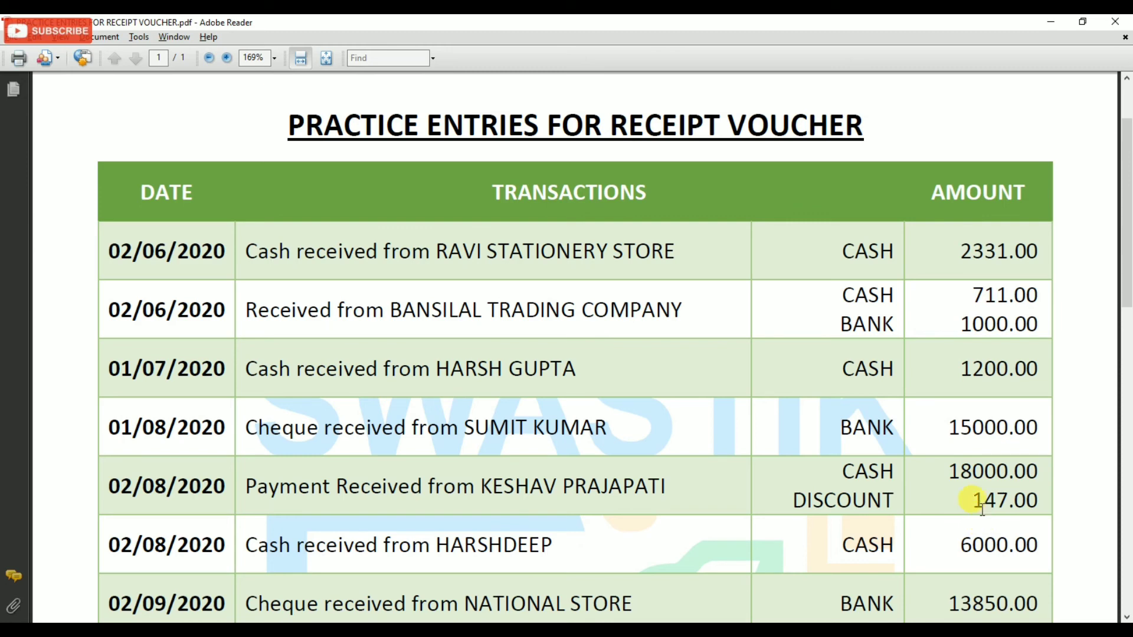
pyautogui.hotkey('alt', 'Tab')
pyautogui.write('1')
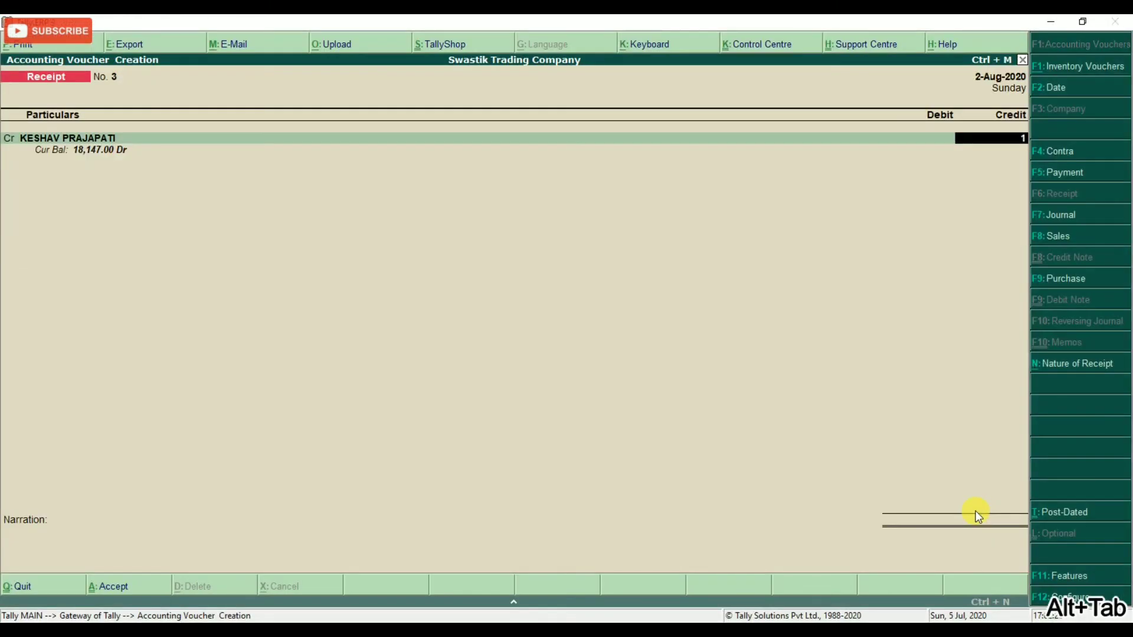
pyautogui.write('8,147')
pyautogui.press('Return')
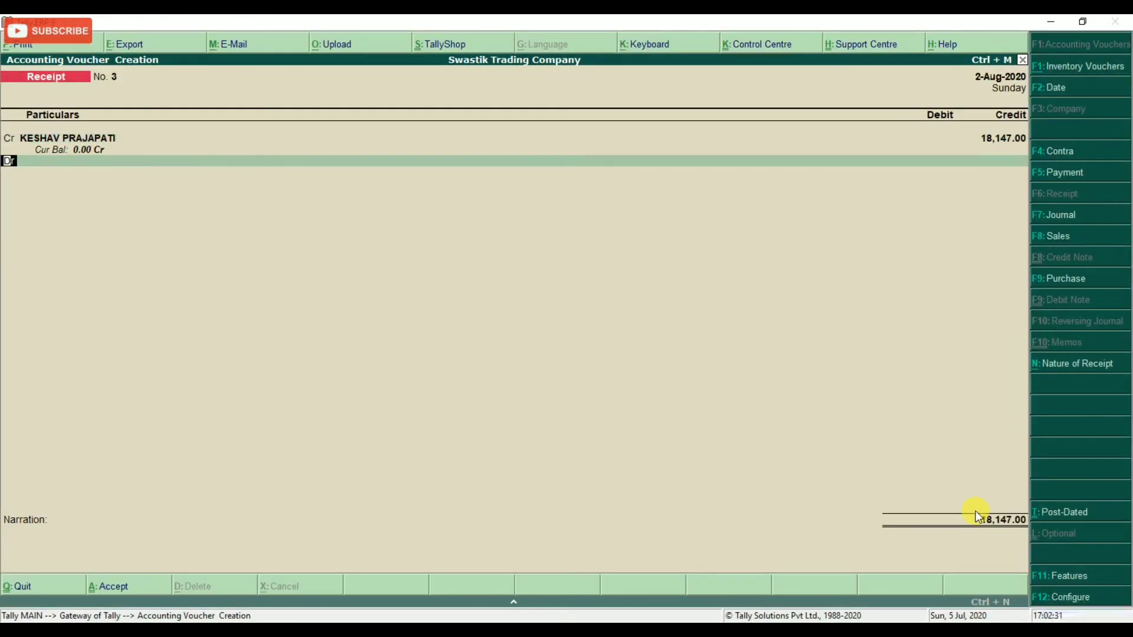
# Debit Cash 18,000 and start a third debit line.
pyautogui.press('Return')
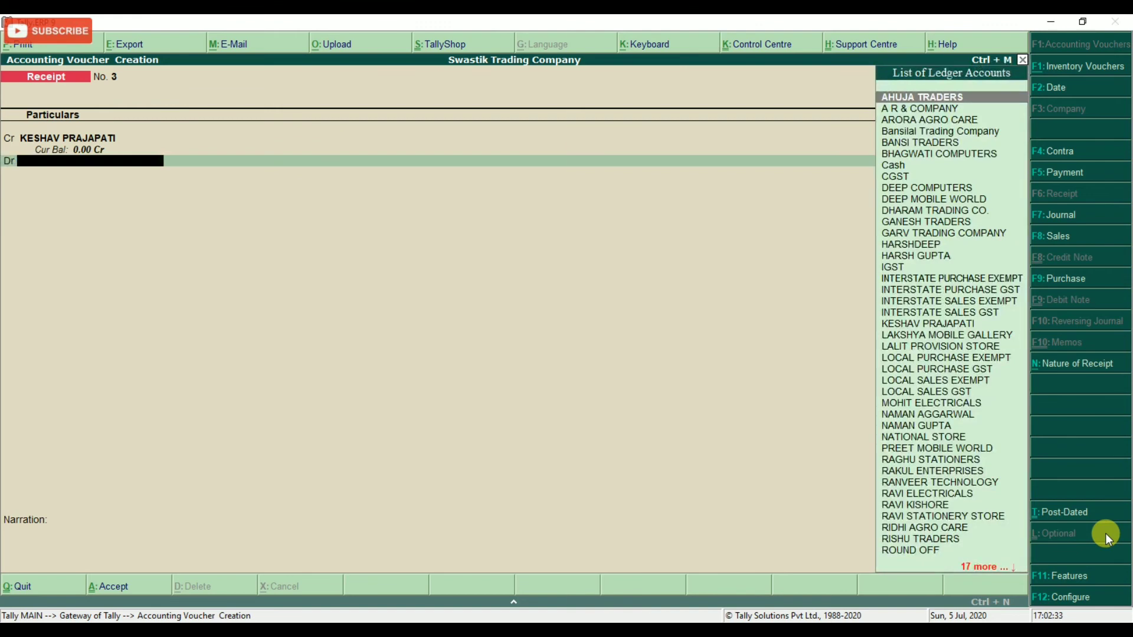
pyautogui.write('cash')
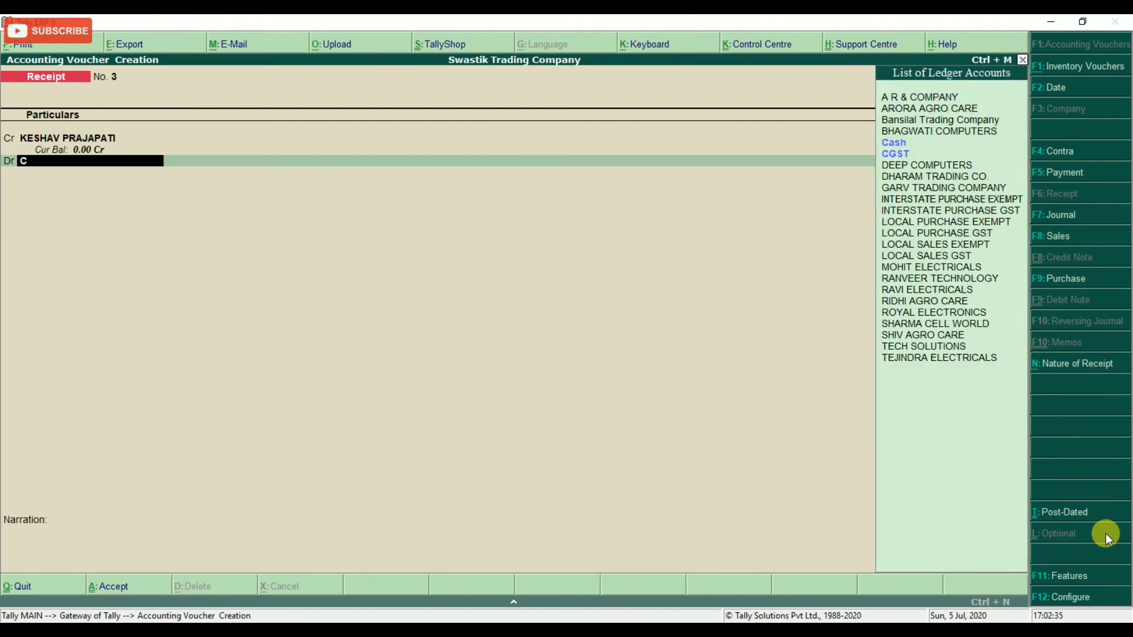
pyautogui.press('Return')
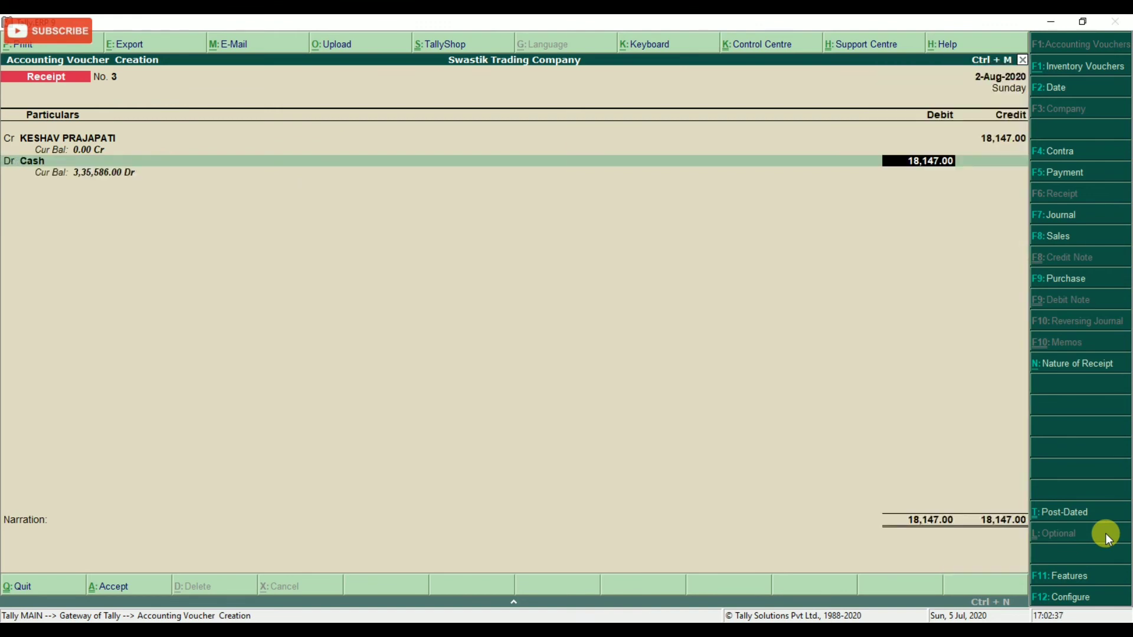
pyautogui.write('18000')
pyautogui.press('Return')
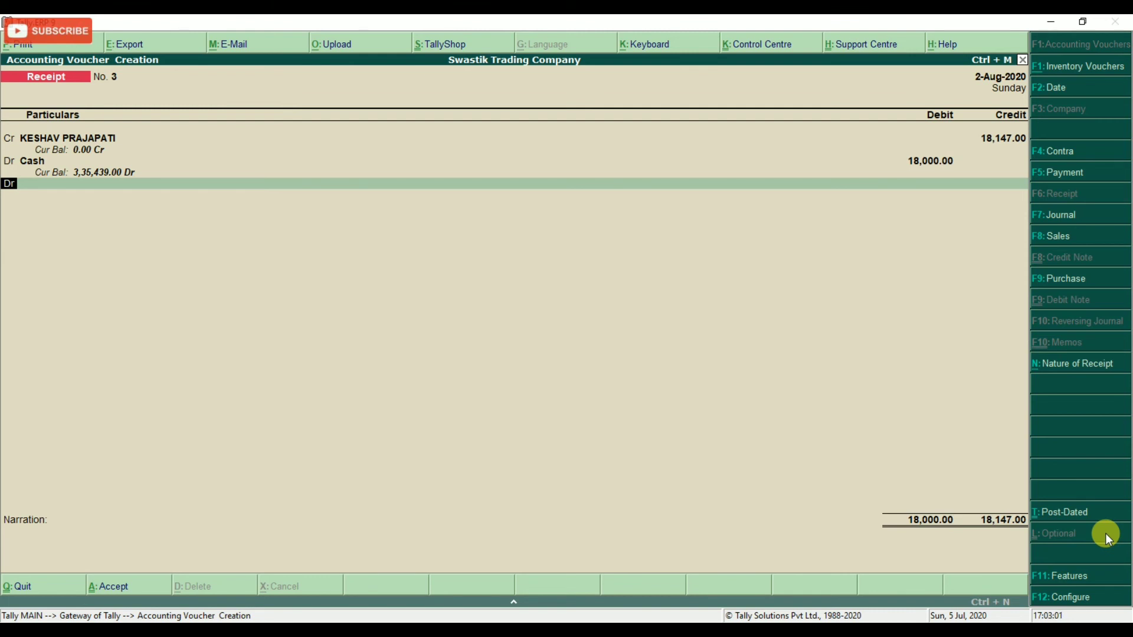
pyautogui.press('Return')
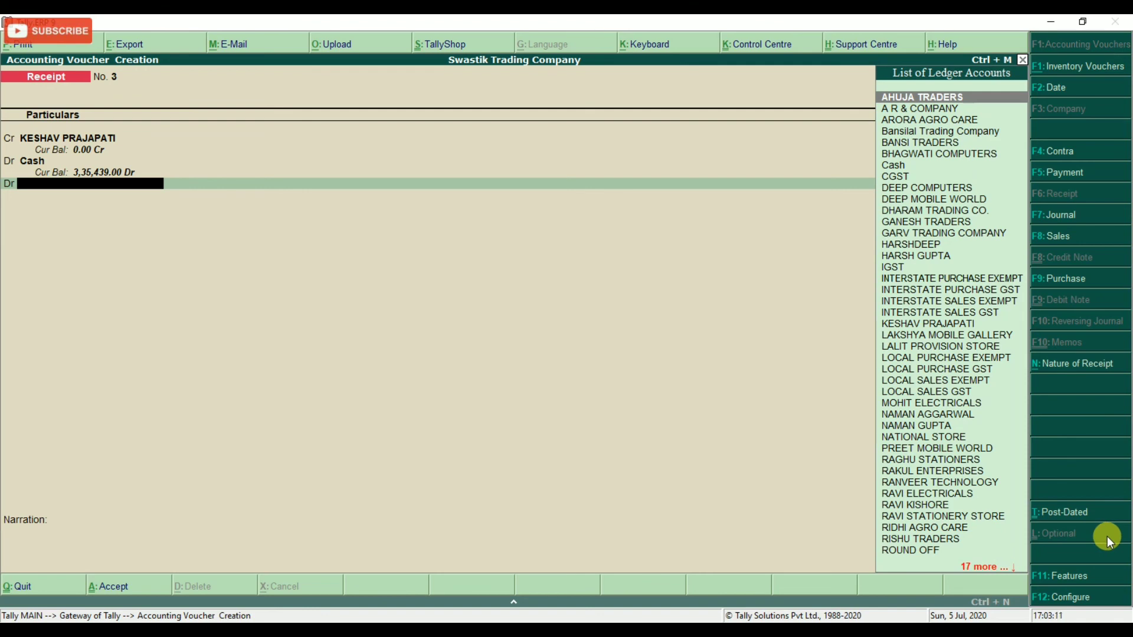
# Create a DISCOUNT ledger under Indirect Expenses, inventory unaffected, with GST Not Applicable.
pyautogui.hotkey('alt', 'c')
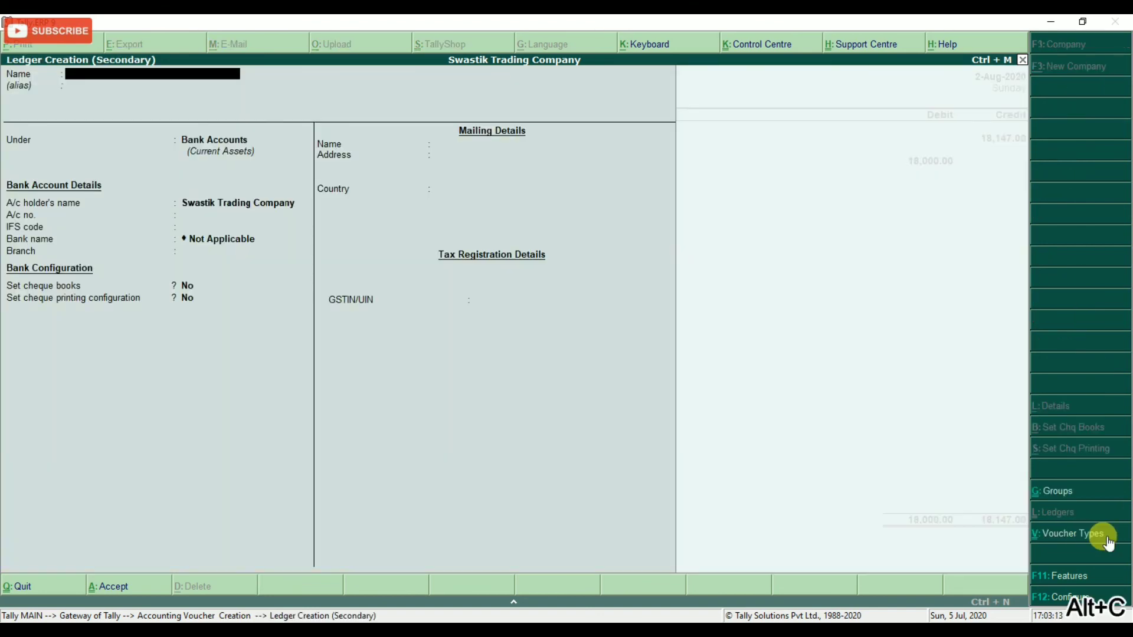
pyautogui.write('DISCOUNT')
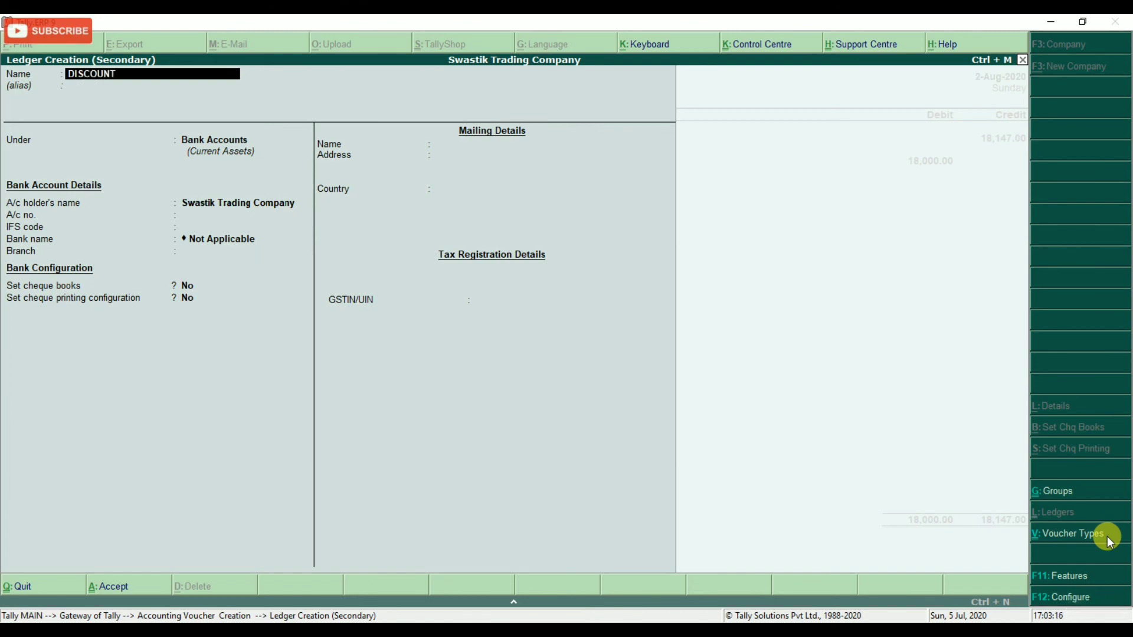
pyautogui.press('Return')
pyautogui.press('Return')
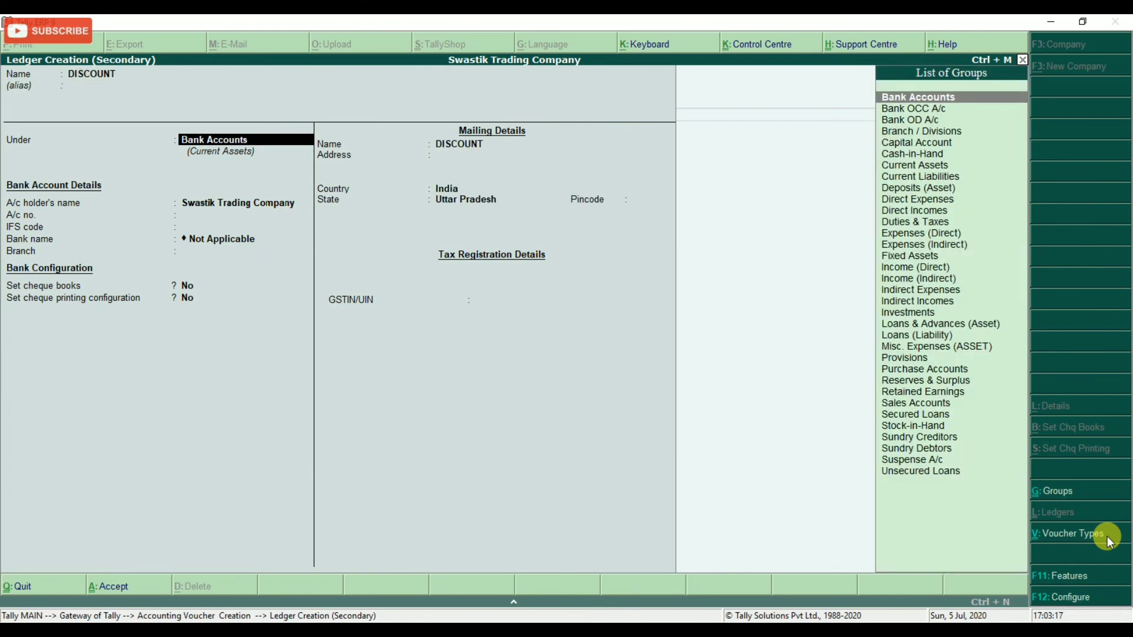
pyautogui.write('S')
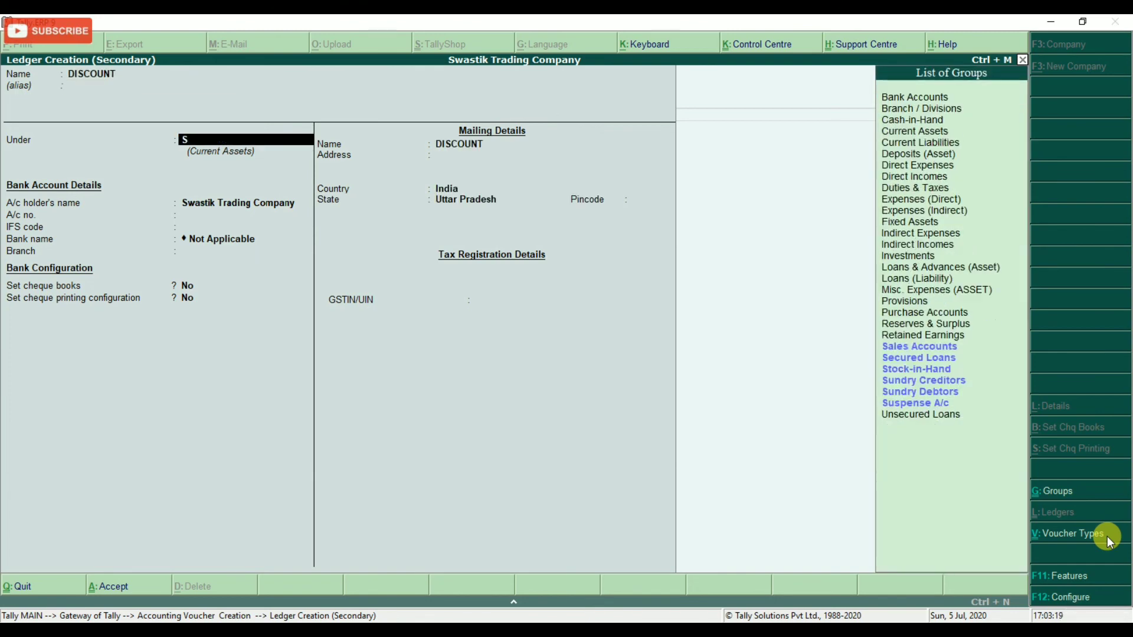
pyautogui.write('un')
pyautogui.press('BackSpace')
pyautogui.press('BackSpace')
pyautogui.press('BackSpace')
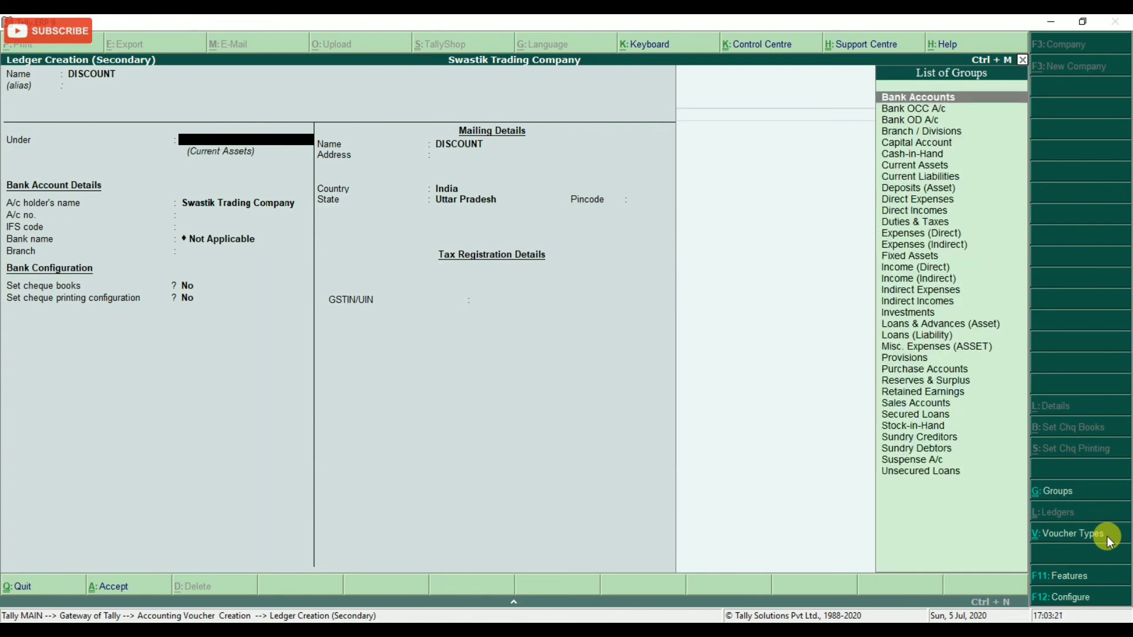
pyautogui.write('INDIRE')
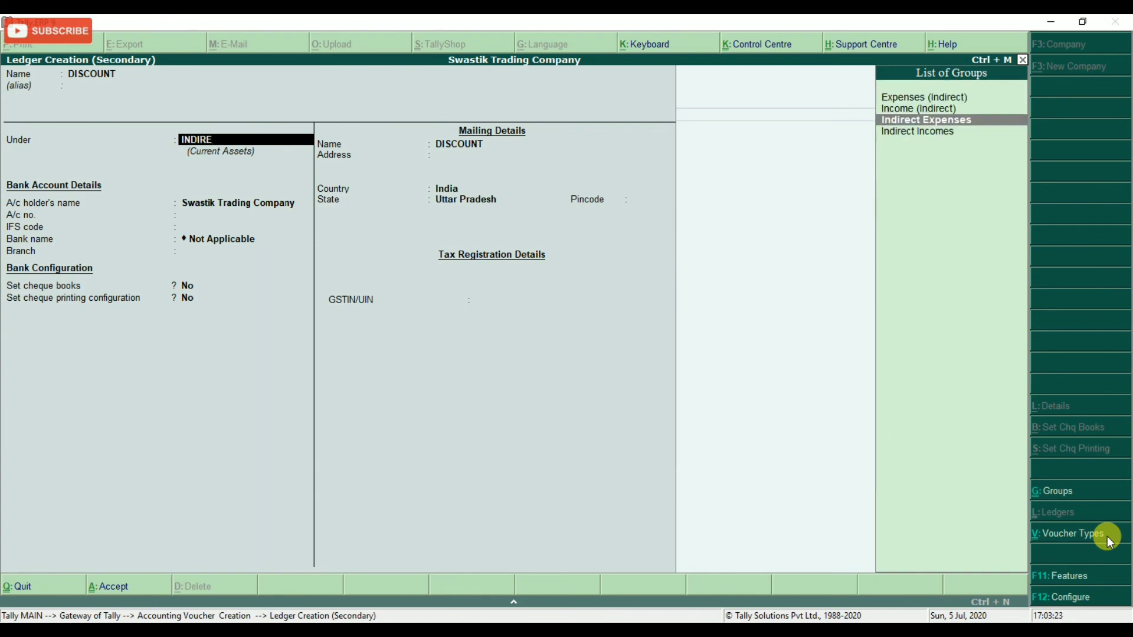
pyautogui.press('Return')
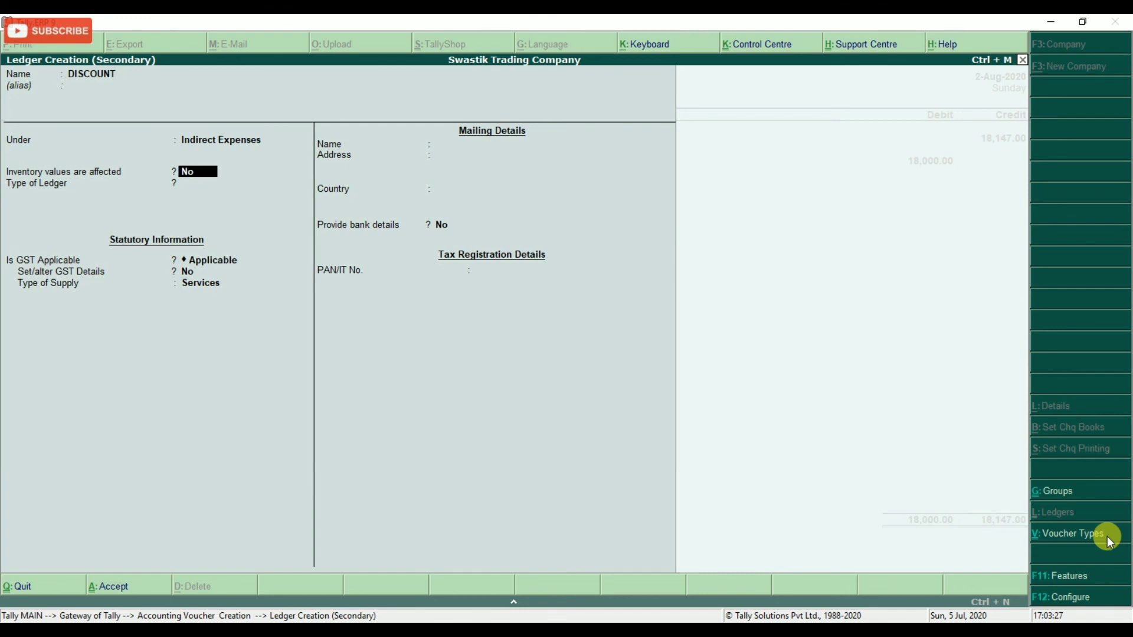
pyautogui.press('Return')
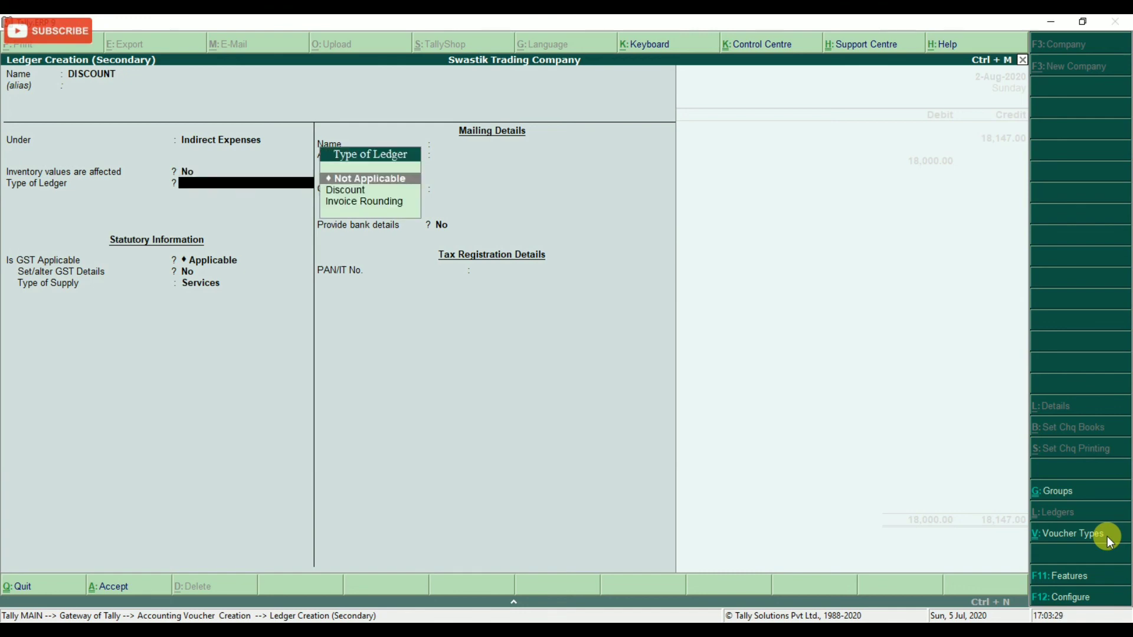
pyautogui.press('Return')
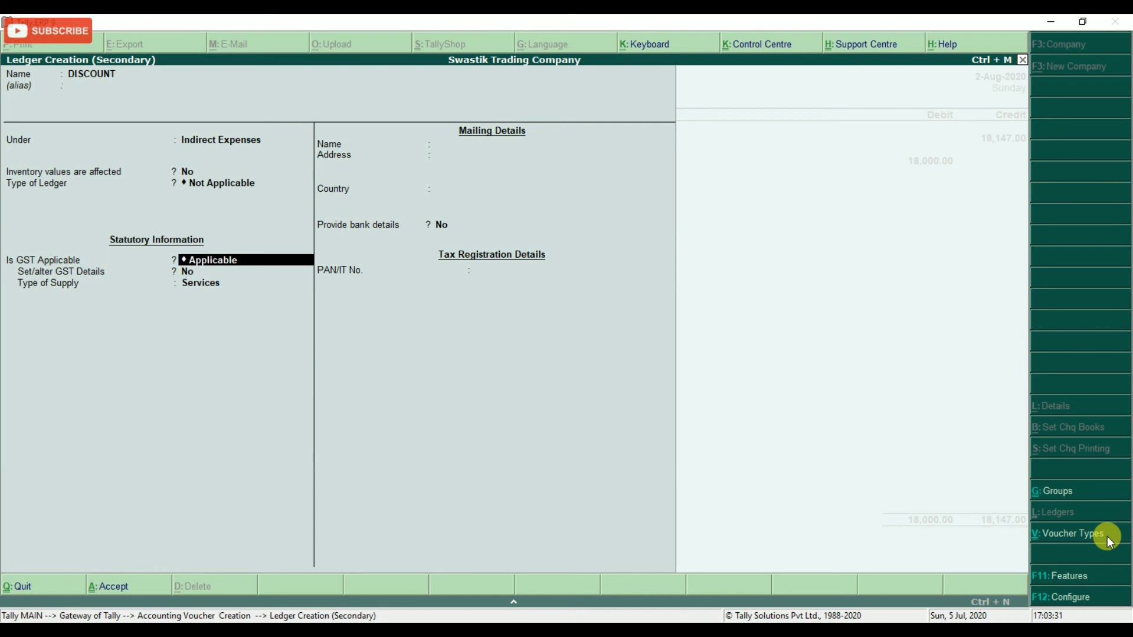
pyautogui.write('no')
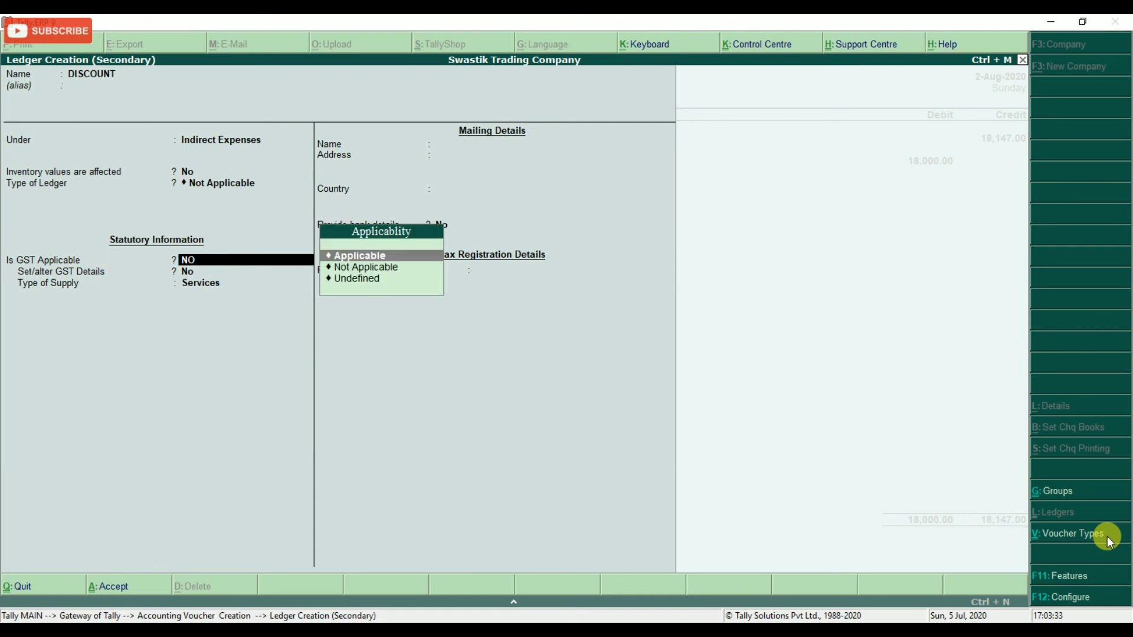
pyautogui.press('Return')
pyautogui.press('Return')
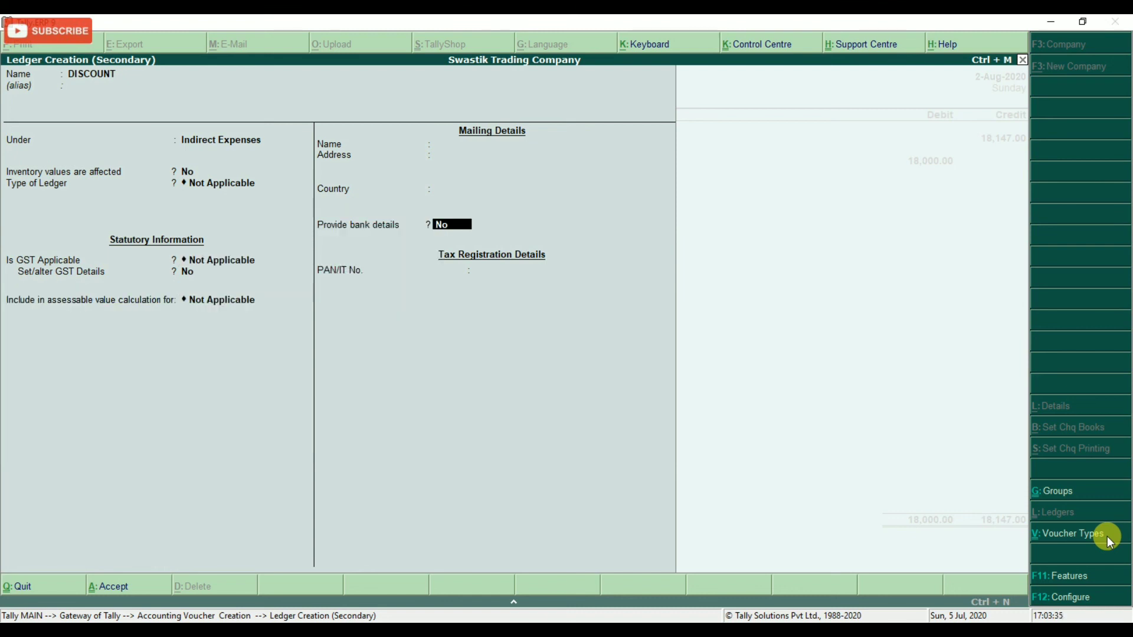
pyautogui.press('Return')
pyautogui.press('Return')
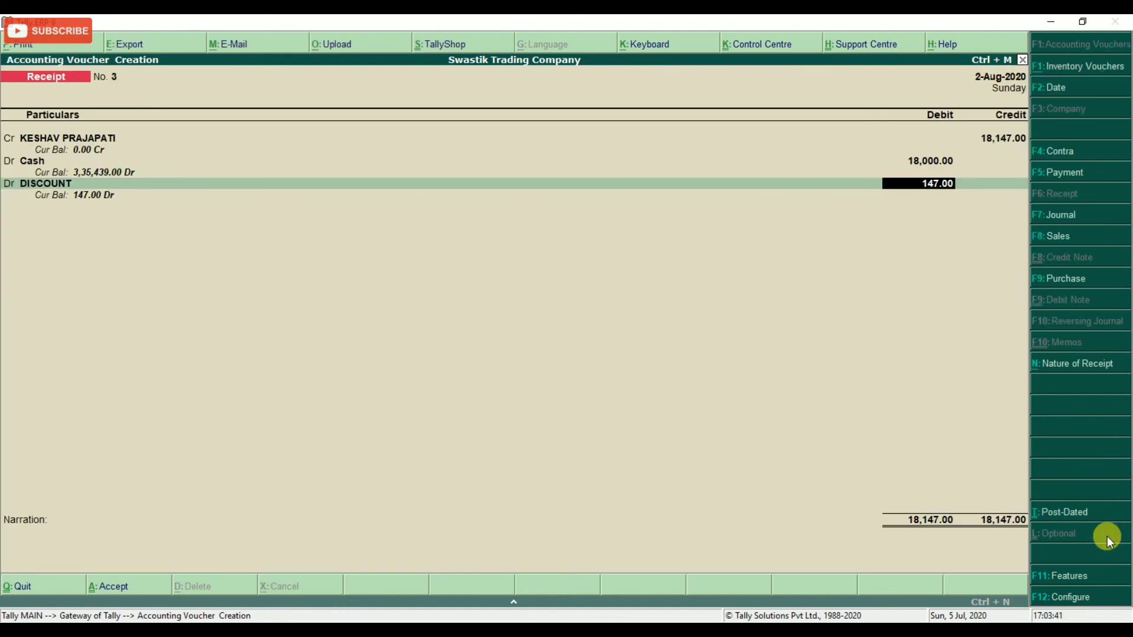
# Add the narration 'FOR PAYMENT RECEIVED & DISCOUNT ALLOWED' and save receipt No. 3.
pyautogui.press('Return')
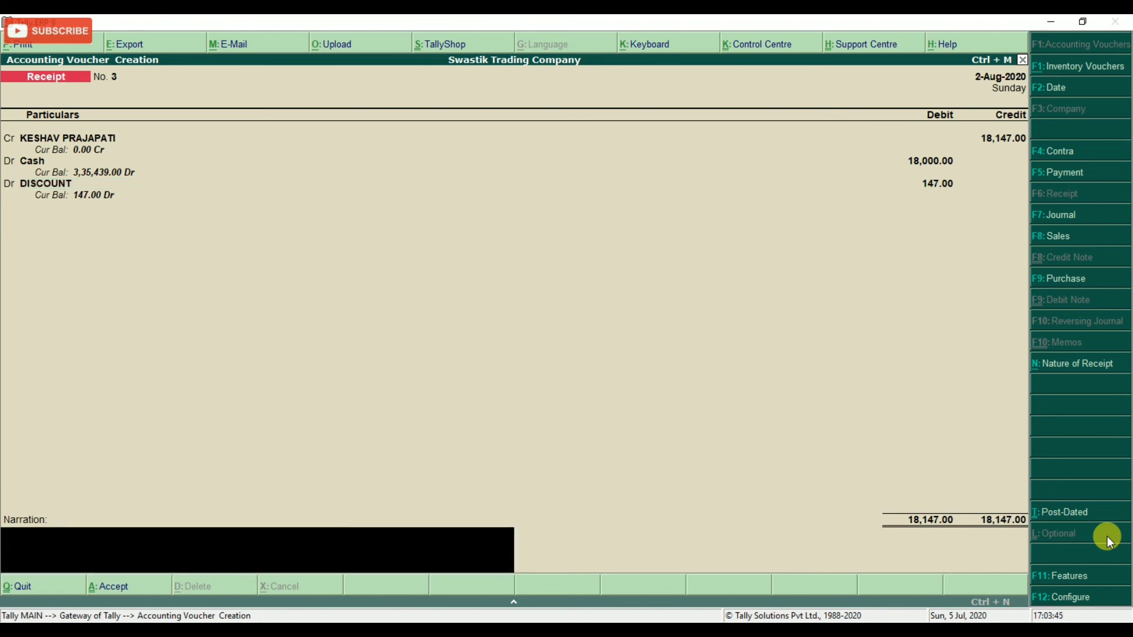
pyautogui.write('FOR PAYMENT RECEIVED')
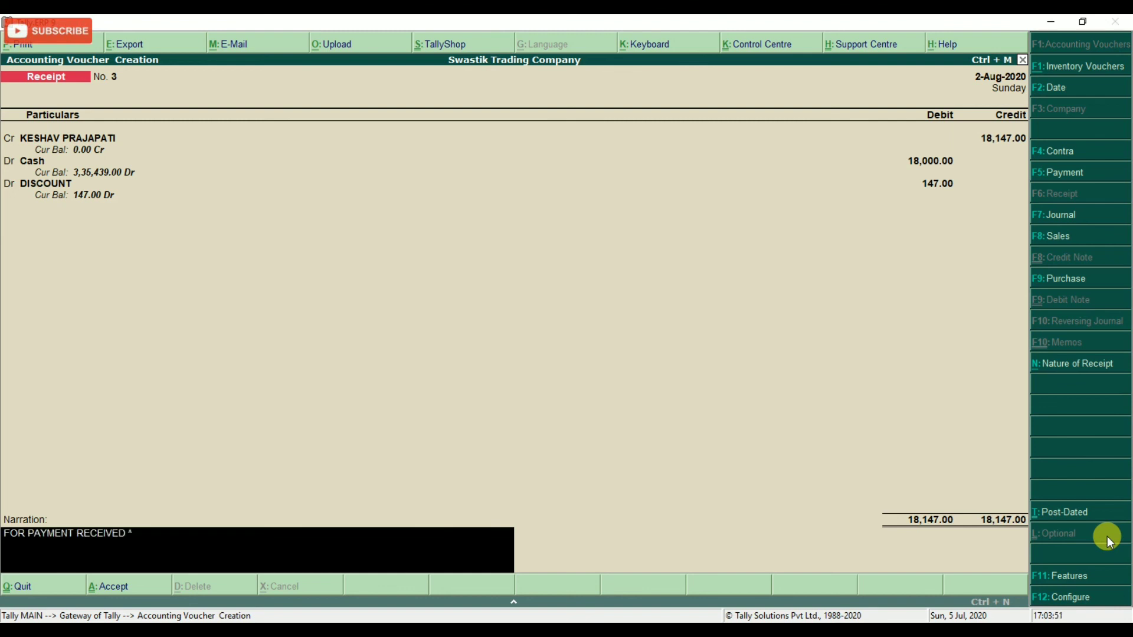
pyautogui.write(' & DISCOUNT ALLOWED')
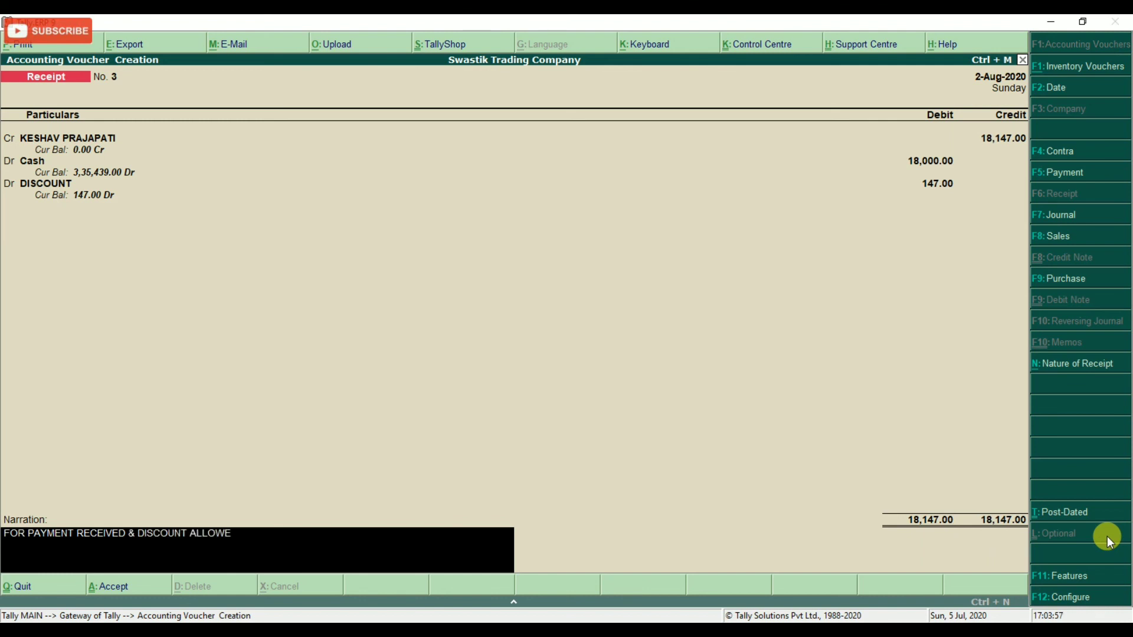
pyautogui.press('Return')
pyautogui.press('Return')
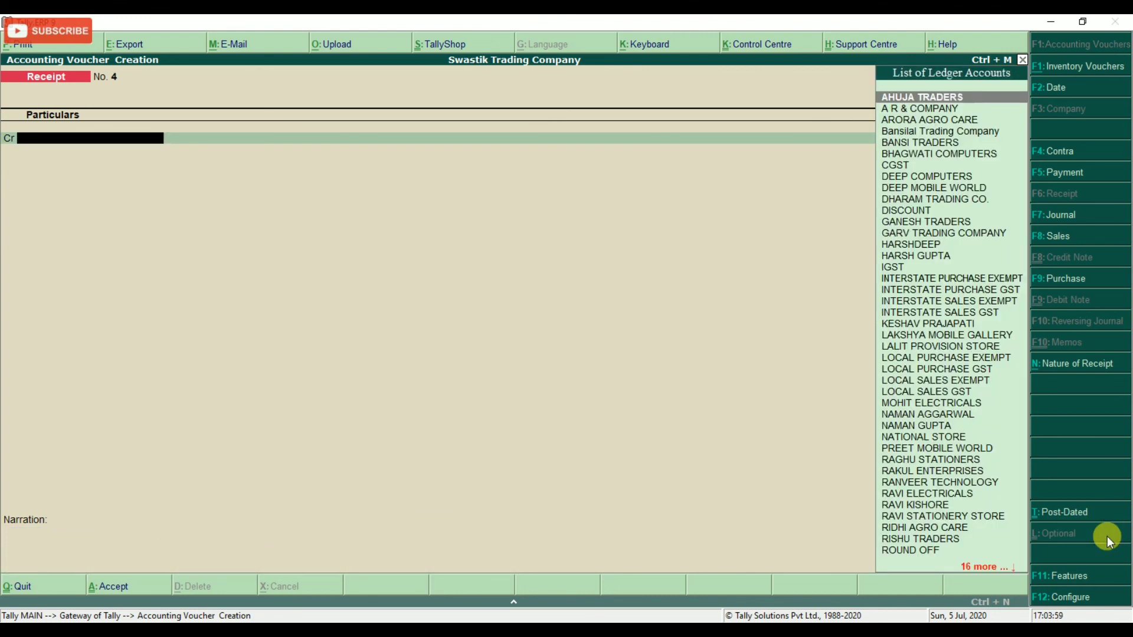